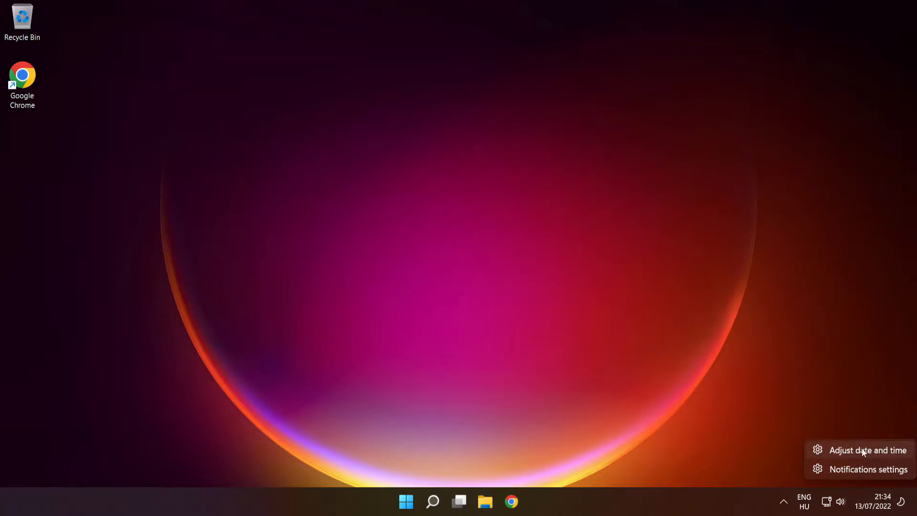
# Open the date and time settings, switch automatic time setting off and back on, and synchronise the clock
pyautogui.click(876, 451)
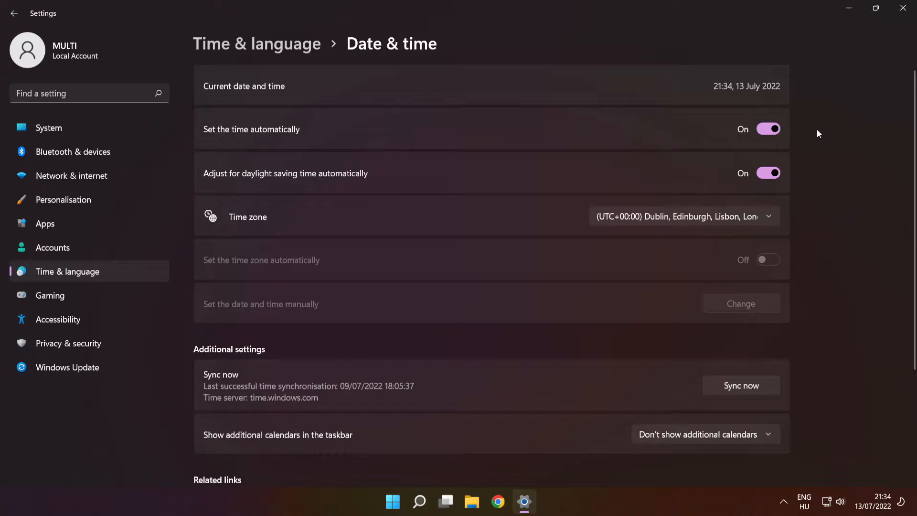
pyautogui.click(769, 131)
pyautogui.click(766, 133)
pyautogui.moveTo(913, 165); pyautogui.dragTo(914, 234)
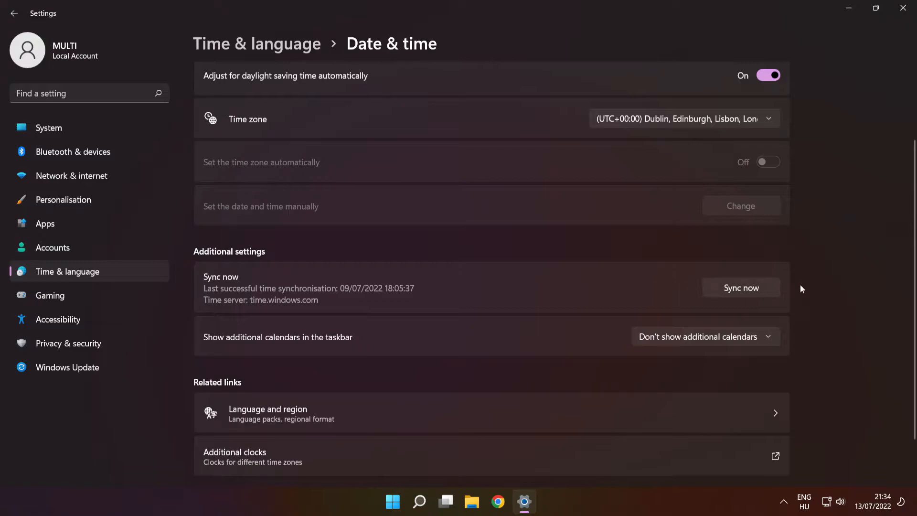
pyautogui.click(749, 291)
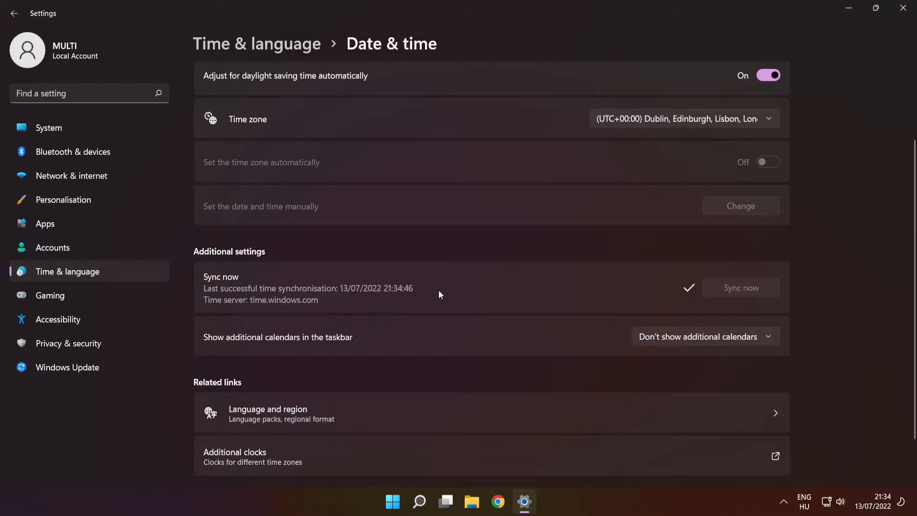
# Open the Language & region settings to check the country or region, and close Settings
pyautogui.scroll(-2, 486, 296)
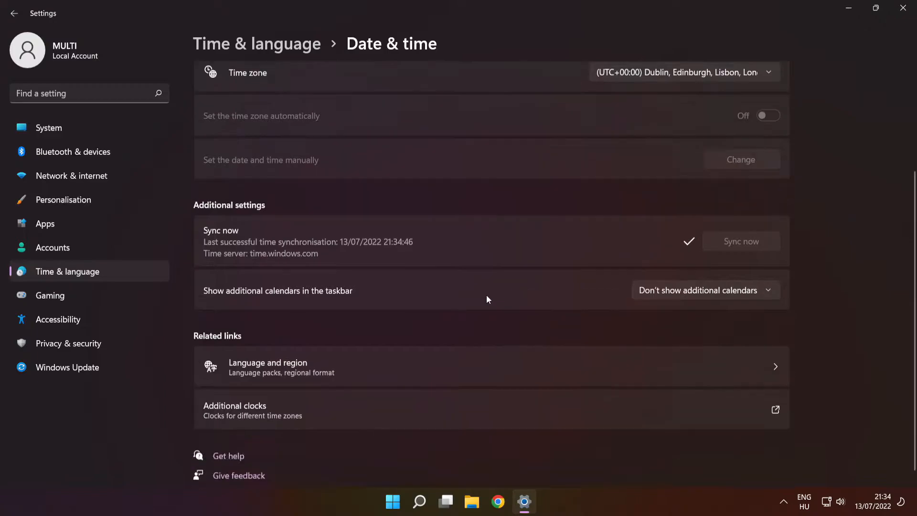
pyautogui.click(387, 359)
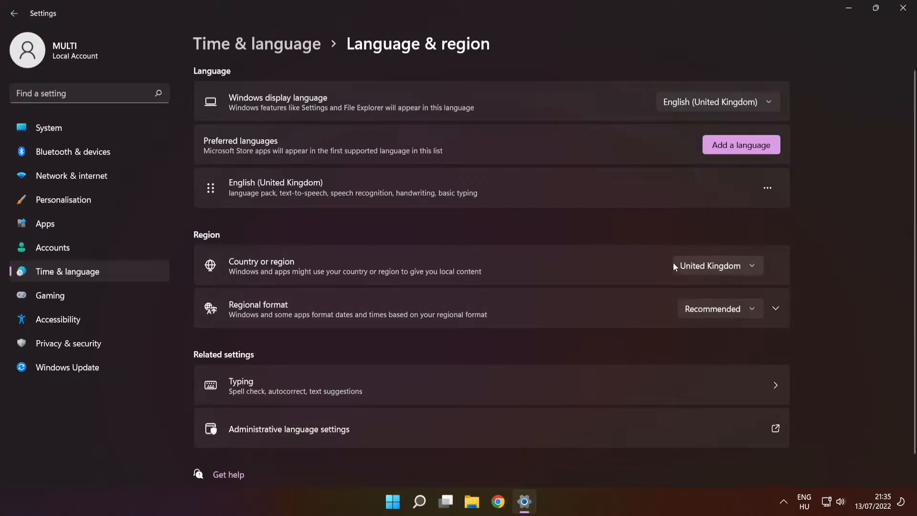
pyautogui.click(904, 10)
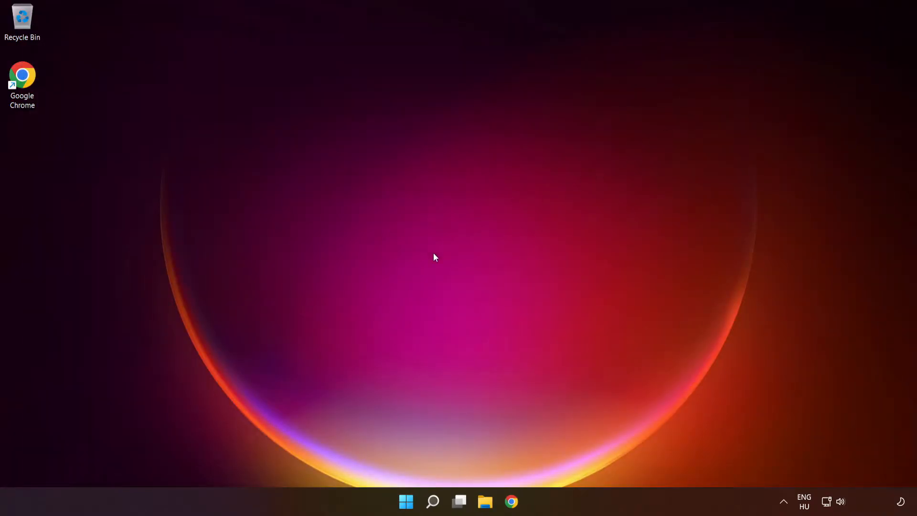
# Search Windows for "updates", open the Check for updates page and start an update check
pyautogui.click(434, 507)
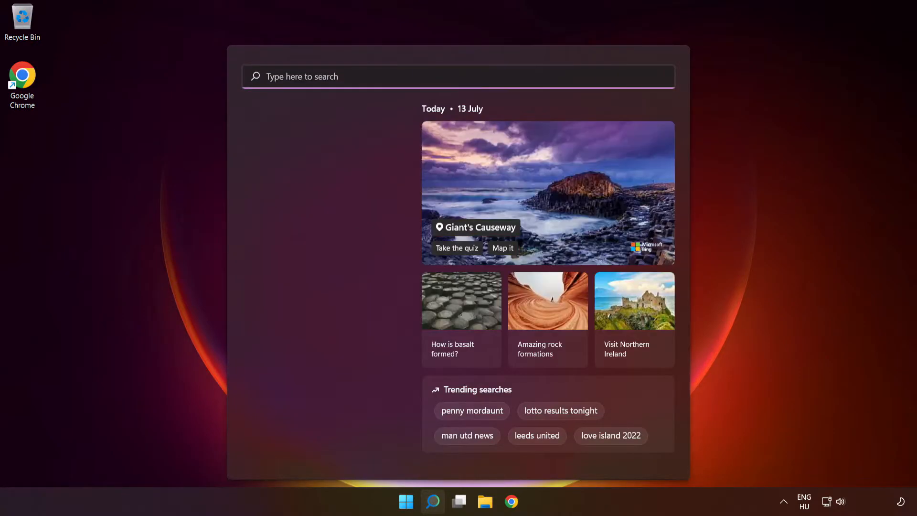
pyautogui.write('upda')
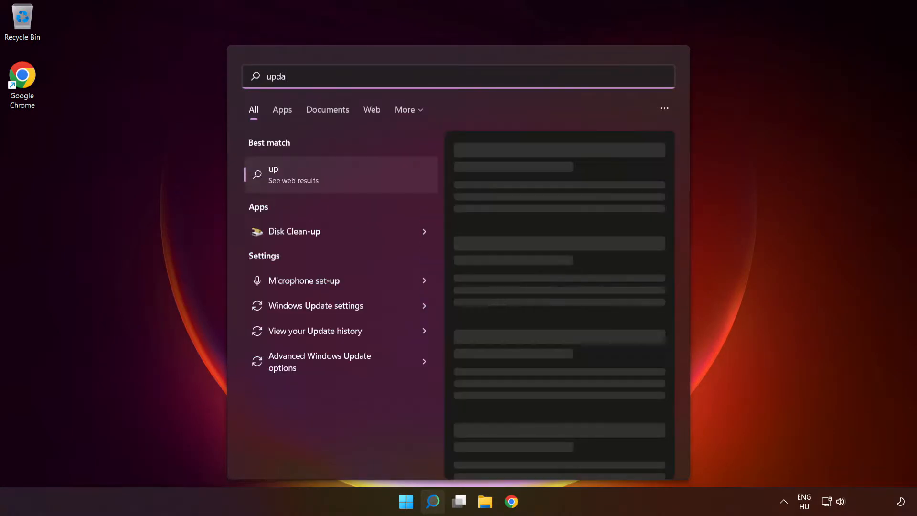
pyautogui.write('tes')
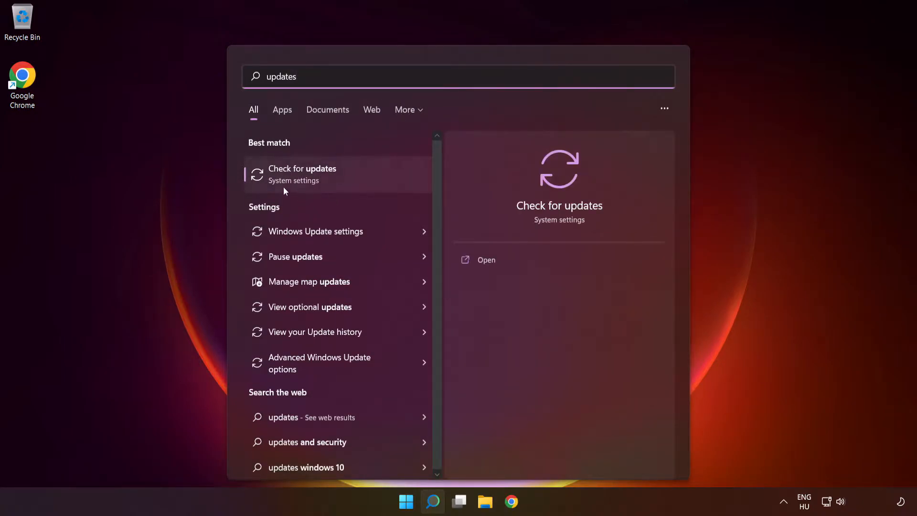
pyautogui.click(343, 183)
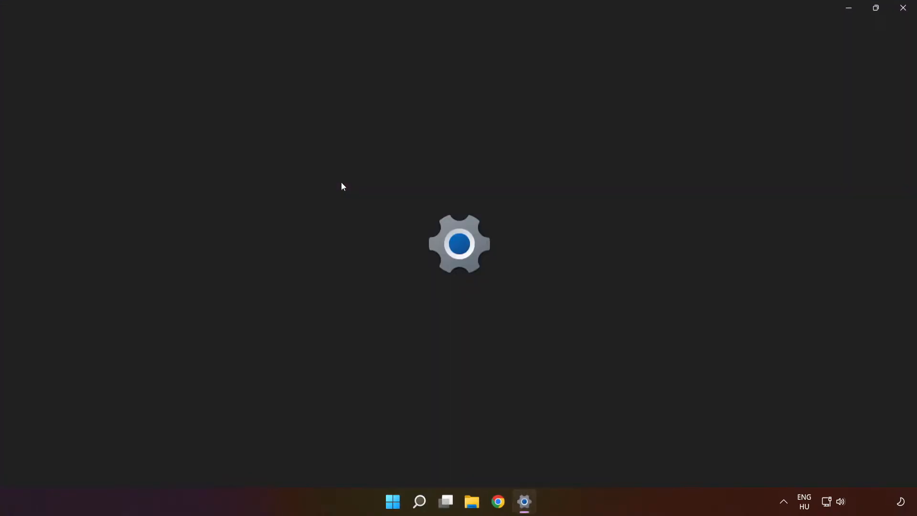
pyautogui.click(757, 102)
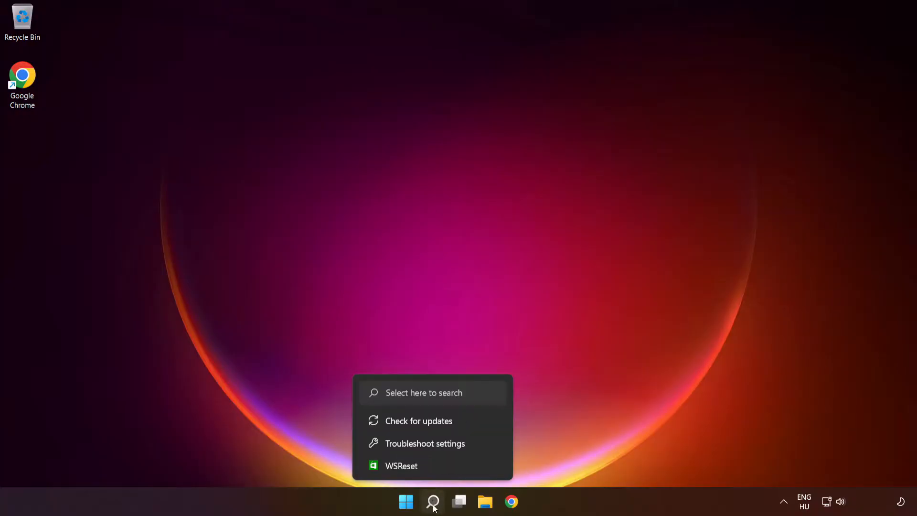
# Search Windows for "troubleshoot settings" and open the list of other trouble-shooters
pyautogui.click(435, 504)
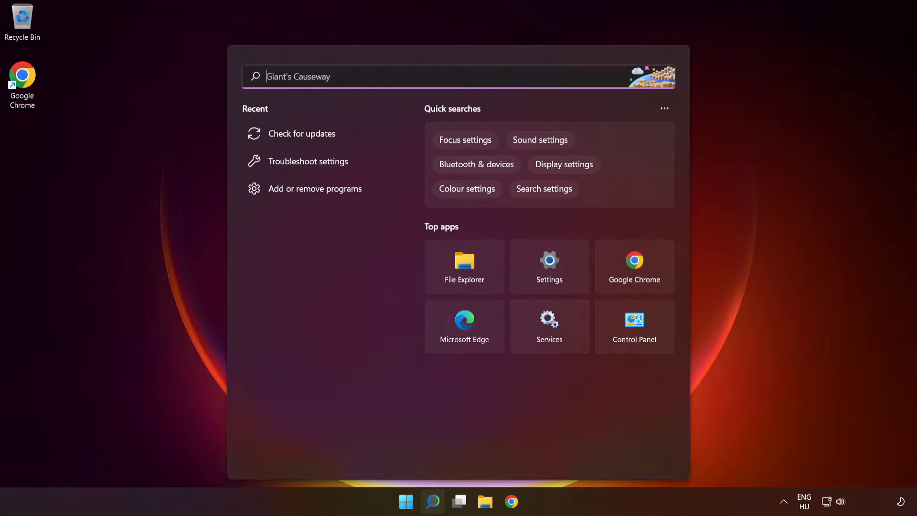
pyautogui.write('trou')
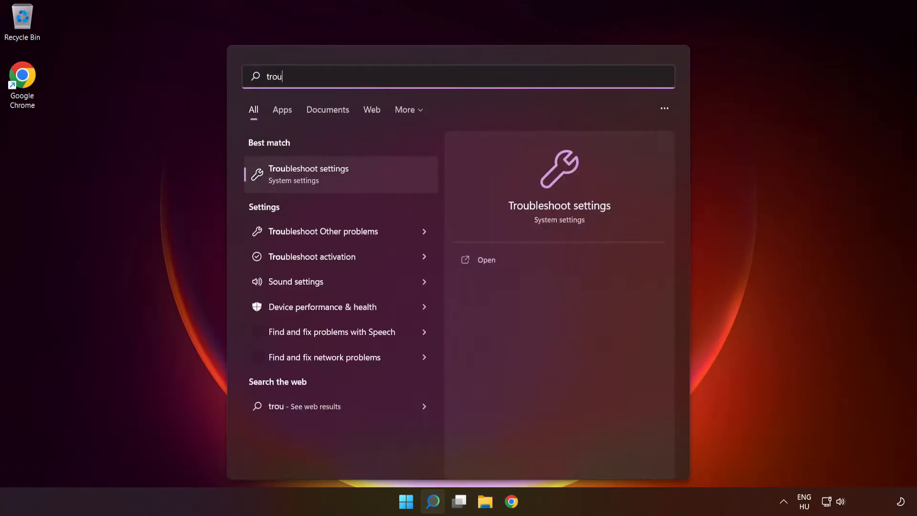
pyautogui.write('bleshoot s')
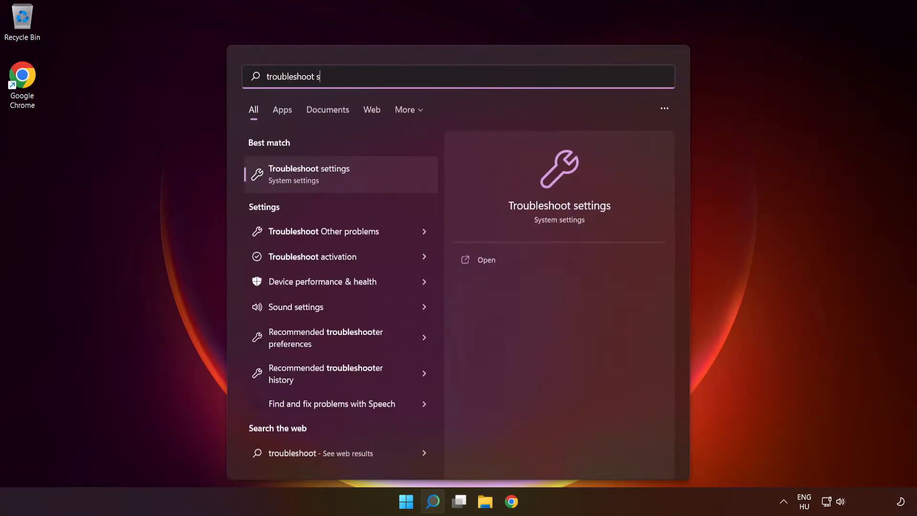
pyautogui.write('ettings')
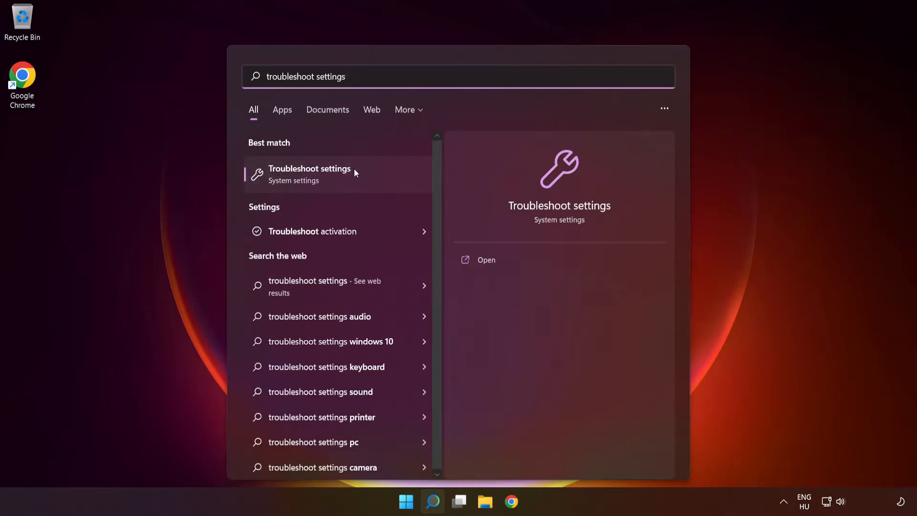
pyautogui.click(328, 183)
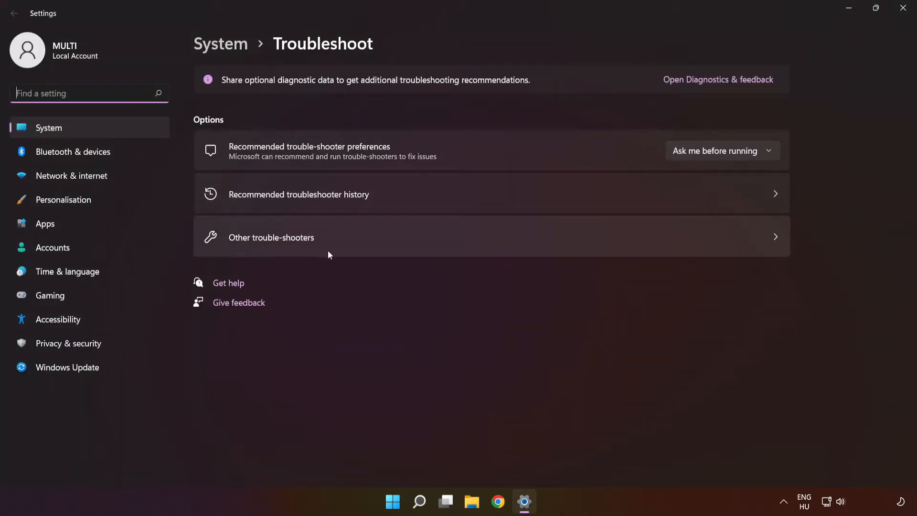
pyautogui.click(461, 244)
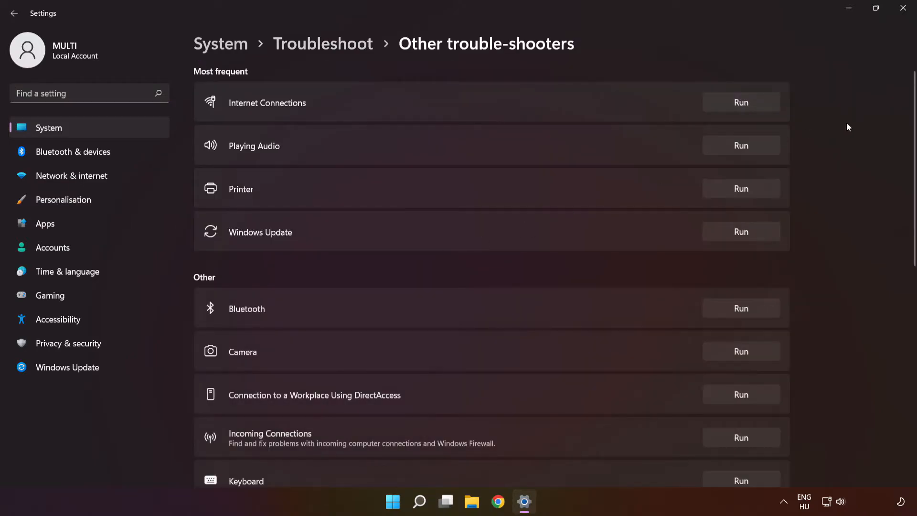
# Run the Windows Store Apps trouble-shooter, and close it together with the Settings window
pyautogui.moveTo(914, 123); pyautogui.dragTo(905, 338)
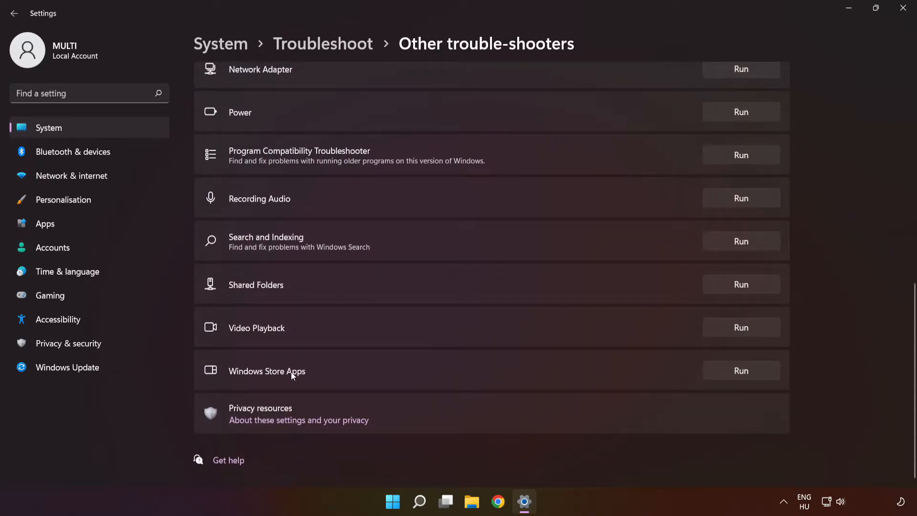
pyautogui.click(736, 371)
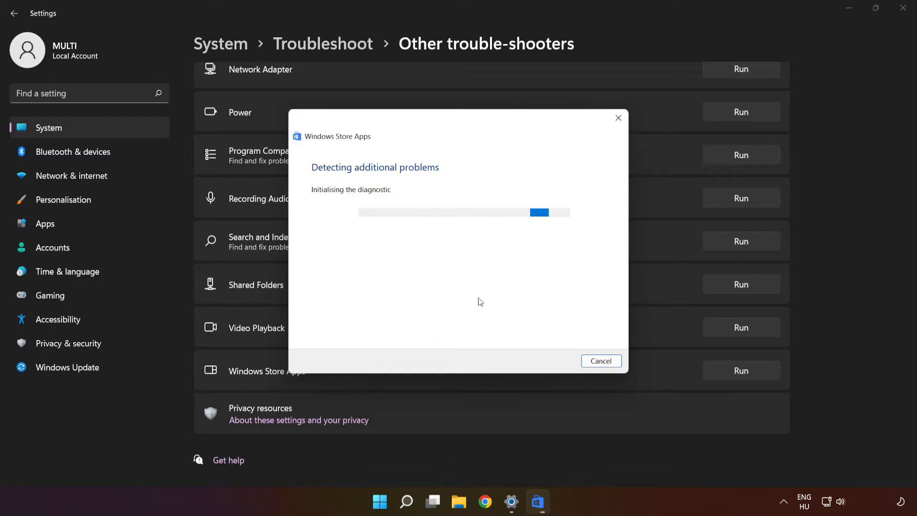
pyautogui.click(618, 118)
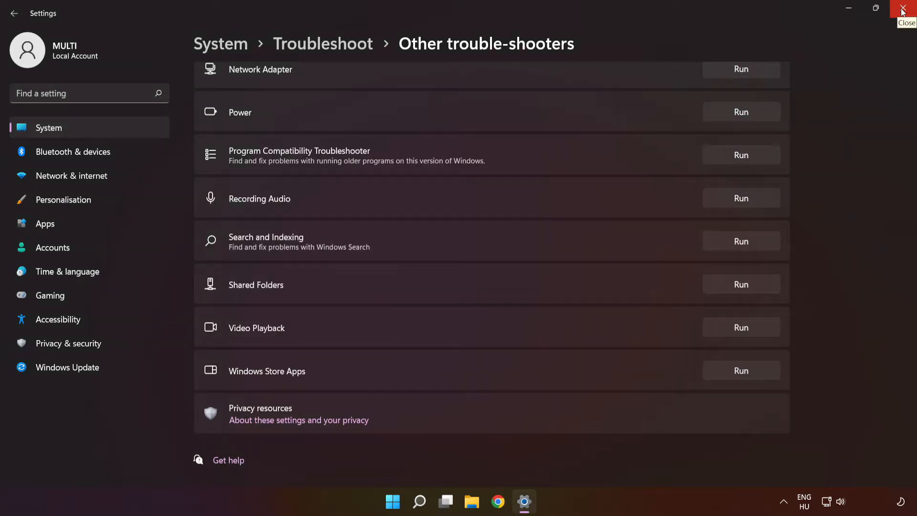
pyautogui.click(903, 9)
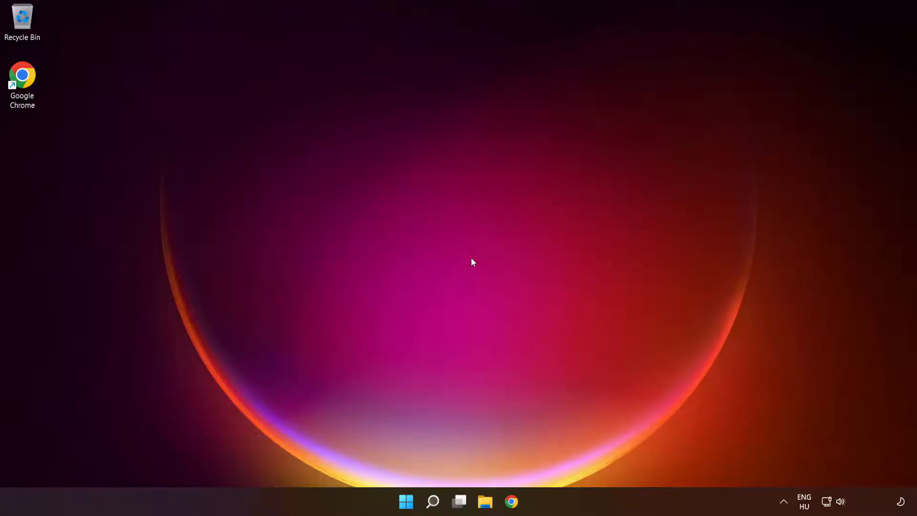
# Search Windows for "programs" and open Add or remove programs
pyautogui.click(435, 506)
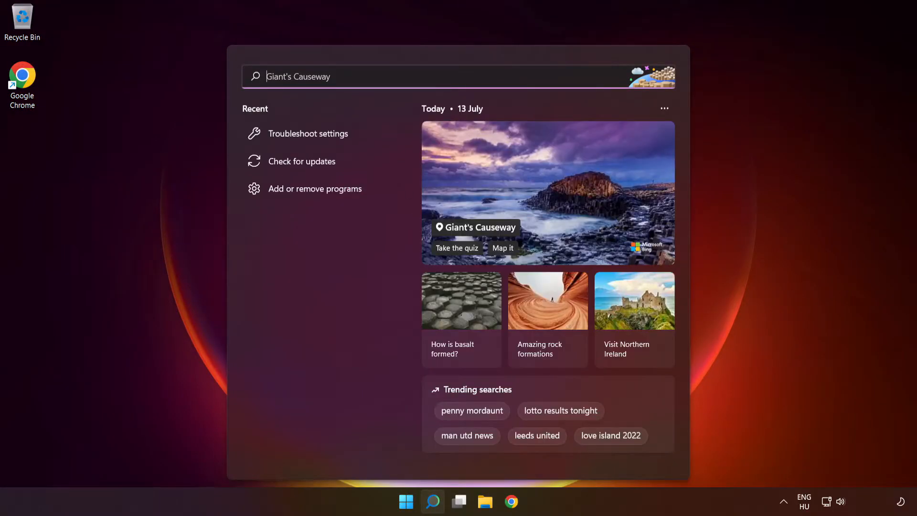
pyautogui.write('pr')
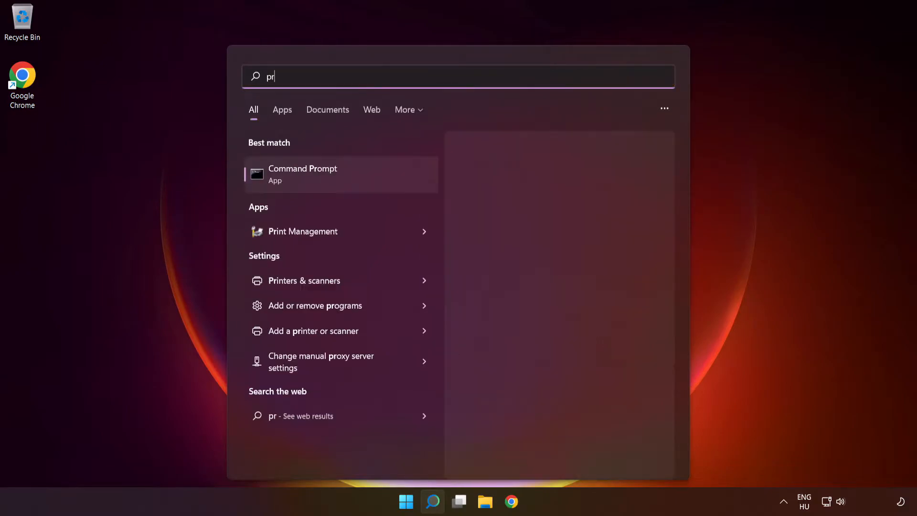
pyautogui.write('ograms')
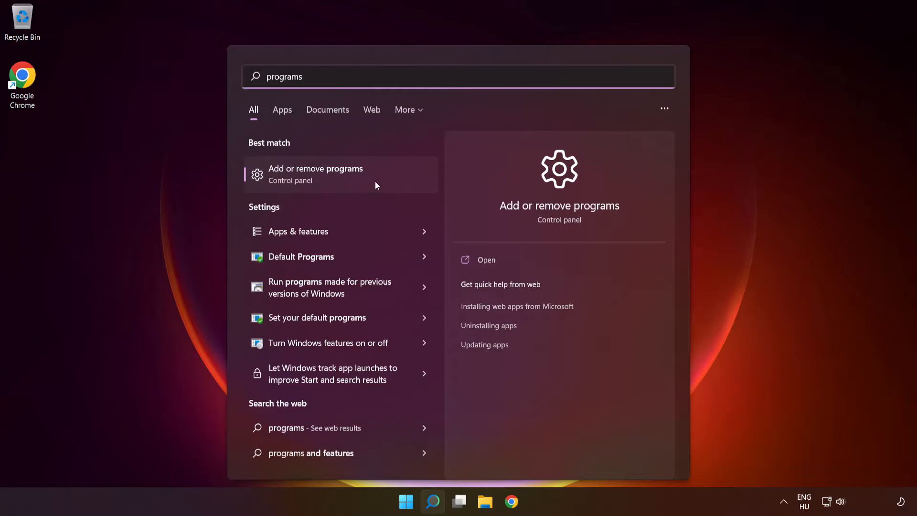
pyautogui.click(352, 187)
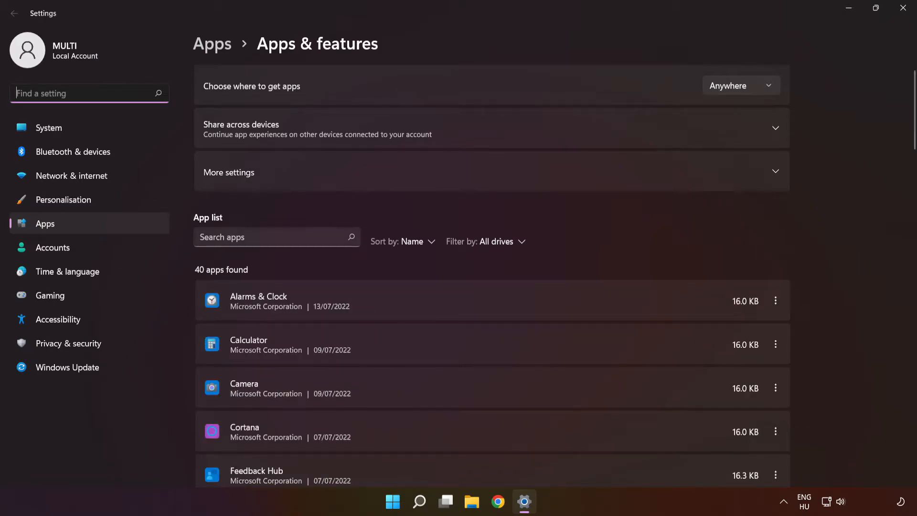
# Find "Microsoft store" in the app list and open the advanced options of Microsoft Store
pyautogui.click(273, 237)
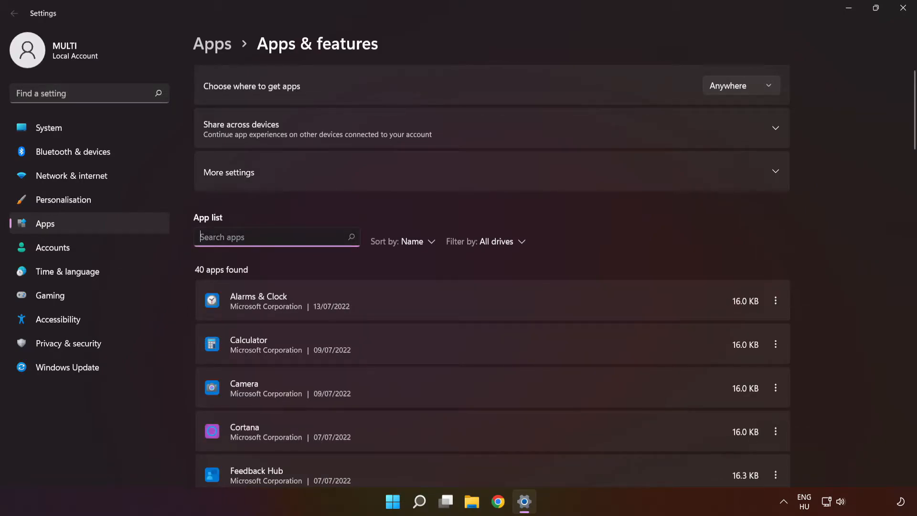
pyautogui.write('micro')
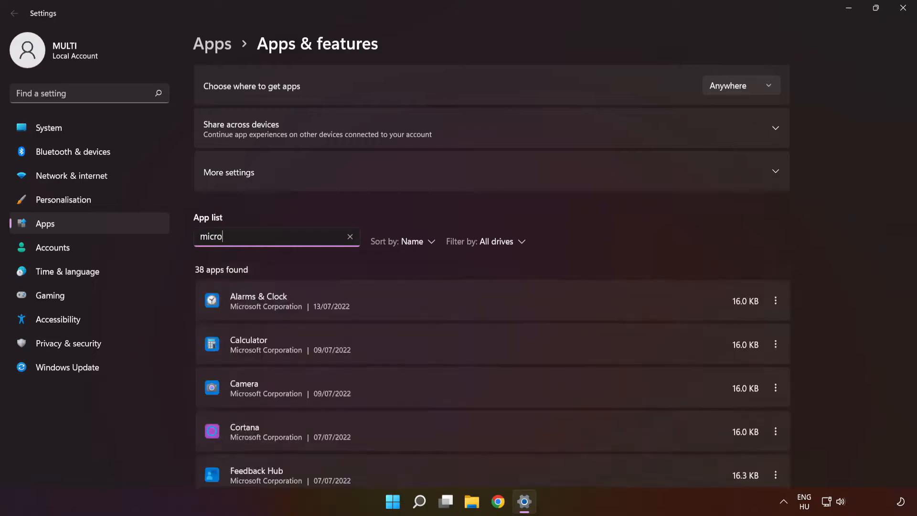
pyautogui.write('soft s')
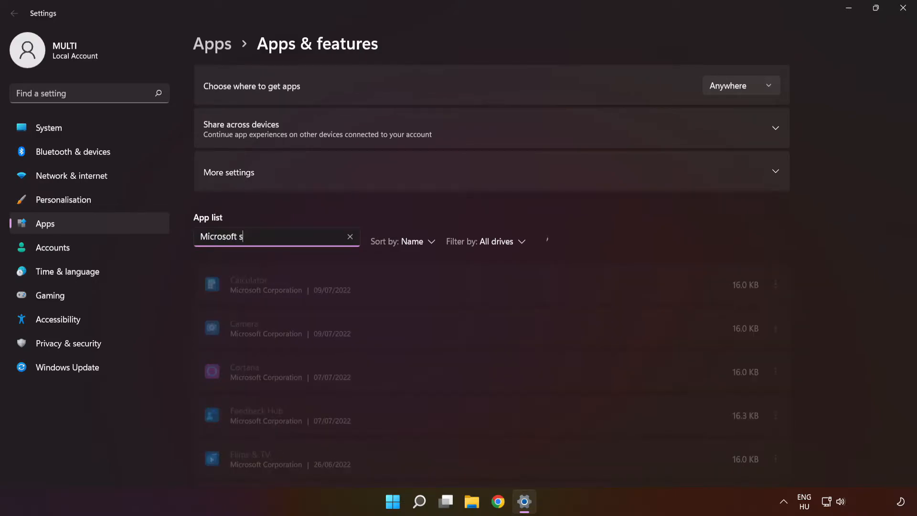
pyautogui.write('tore')
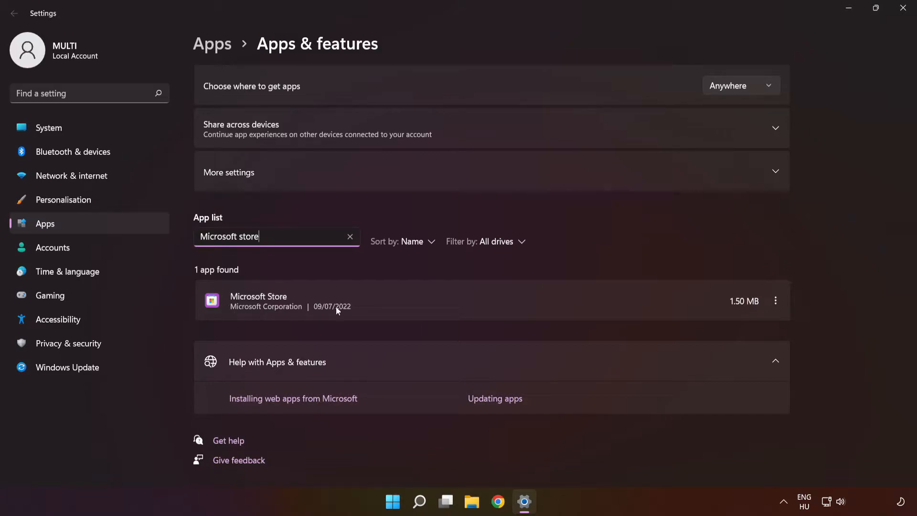
pyautogui.click(776, 301)
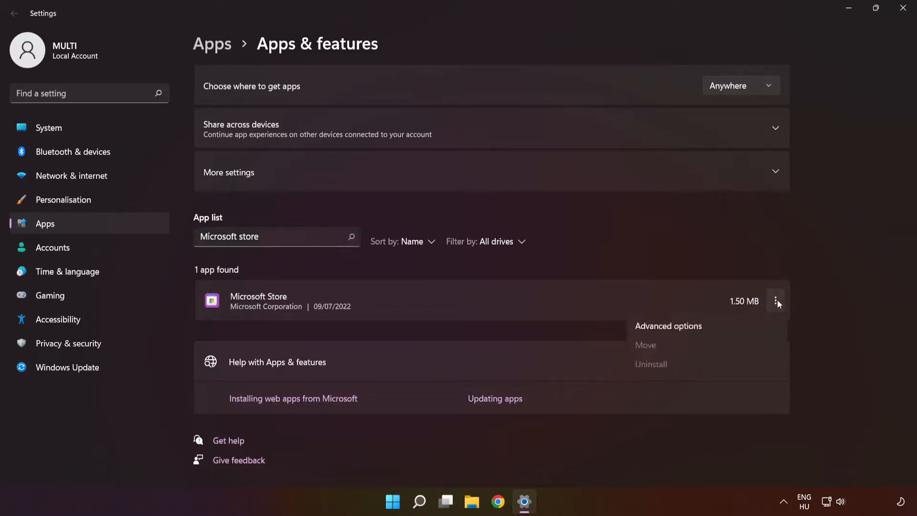
pyautogui.click(735, 332)
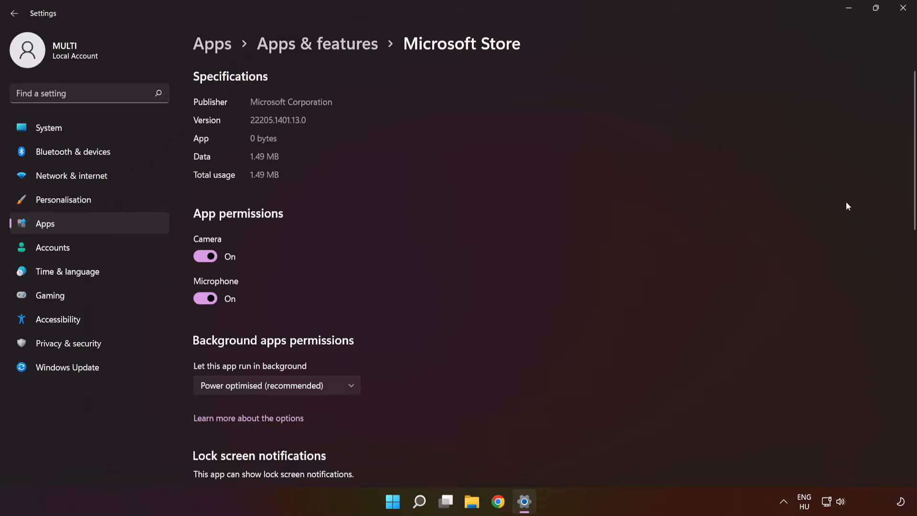
# Repair and reset the Microsoft Store app, and return to the Apps & features list
pyautogui.moveTo(915, 166); pyautogui.dragTo(910, 346)
pyautogui.click(218, 291)
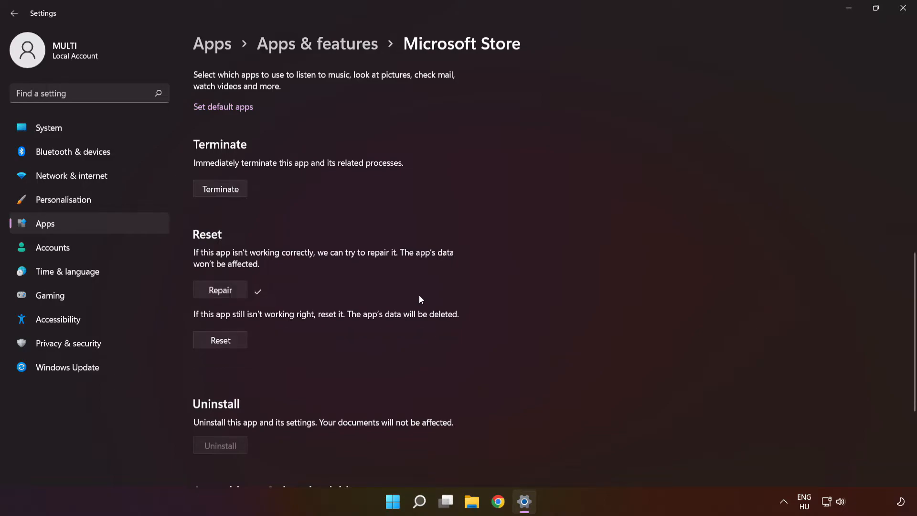
pyautogui.click(224, 343)
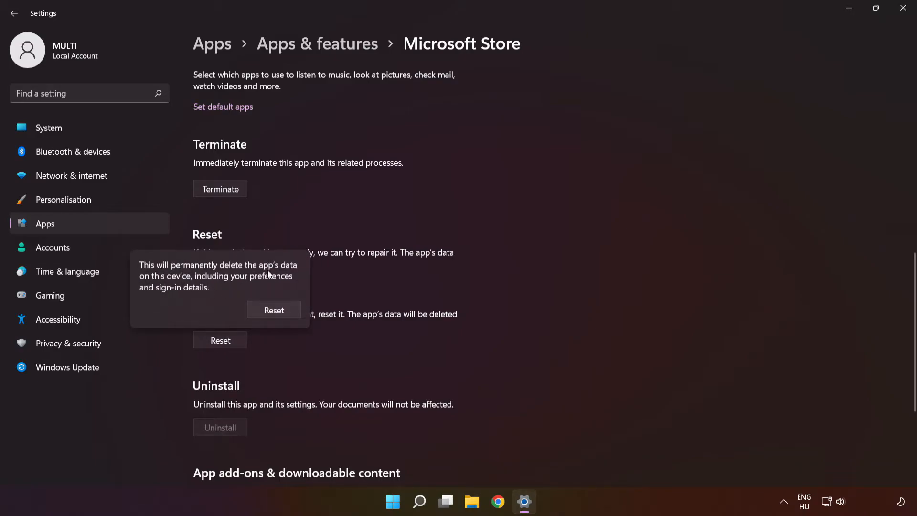
pyautogui.click(275, 312)
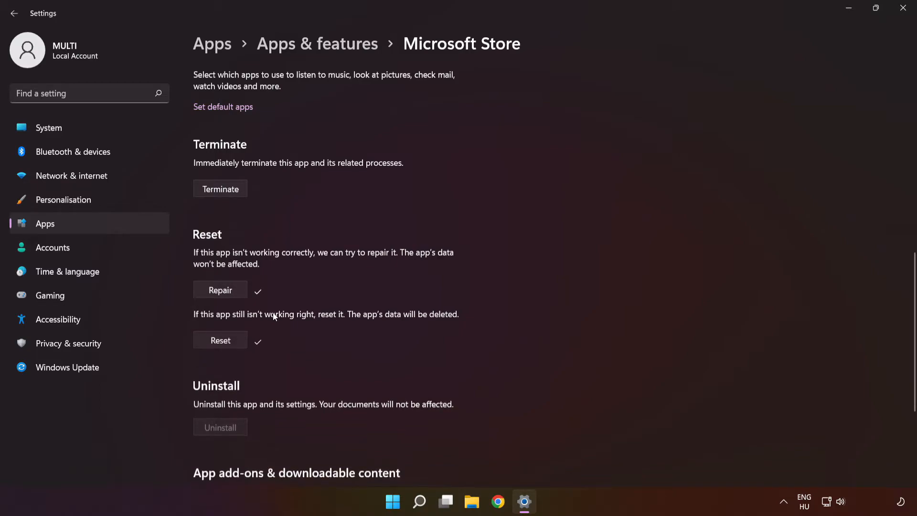
pyautogui.click(318, 46)
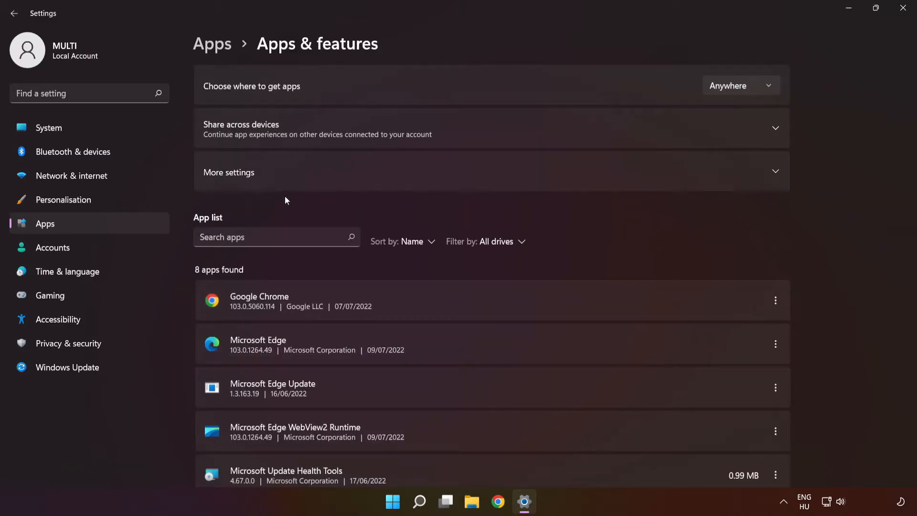
# Find "xbox" in the app list and open the advanced options of the Xbox app
pyautogui.click(245, 238)
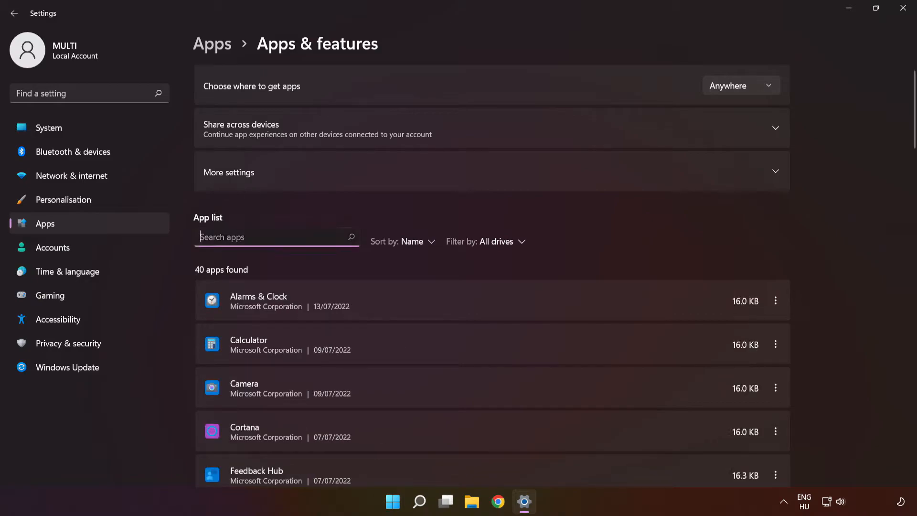
pyautogui.write('xbox')
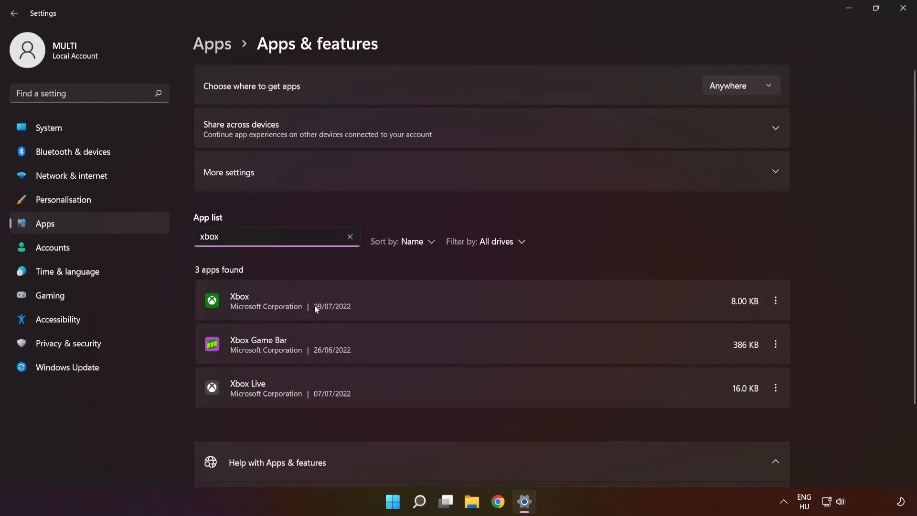
pyautogui.click(777, 301)
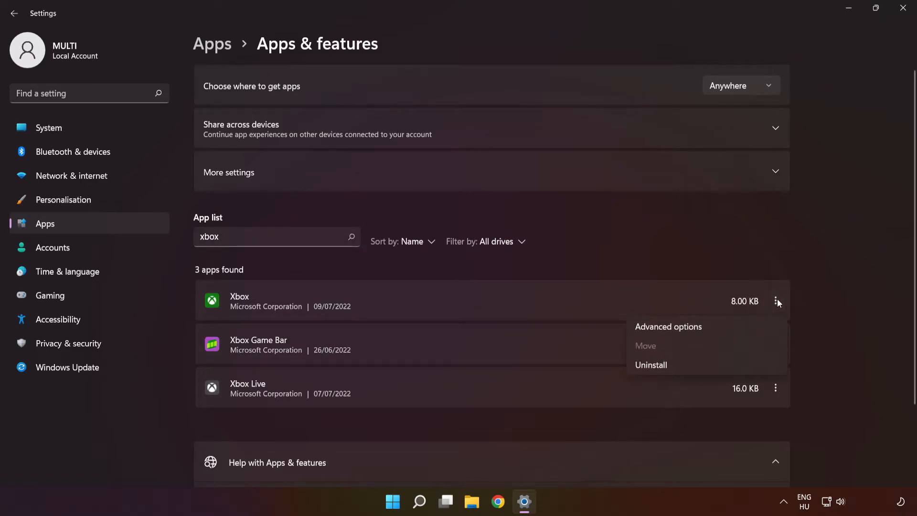
pyautogui.click(741, 328)
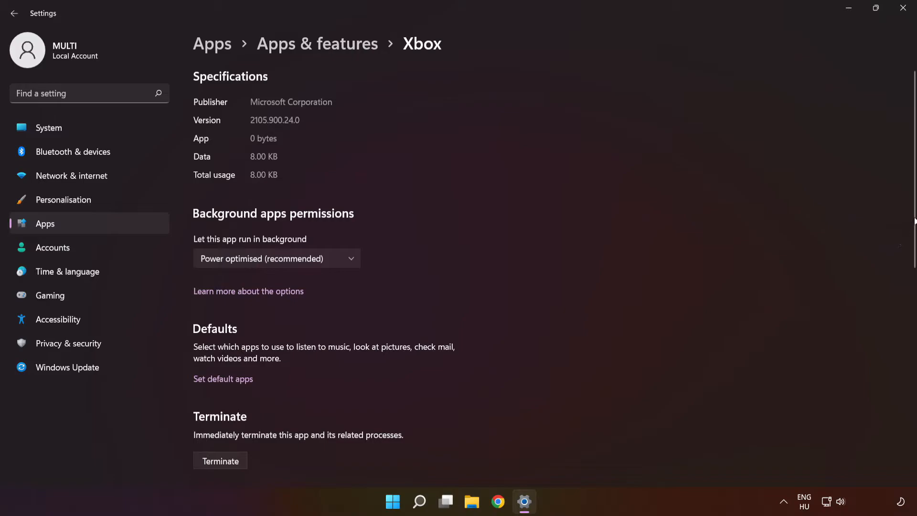
# Repair and reset the Xbox app, and close the Settings window
pyautogui.scroll(-5, 907, 325)
pyautogui.scroll(-2, 906, 344)
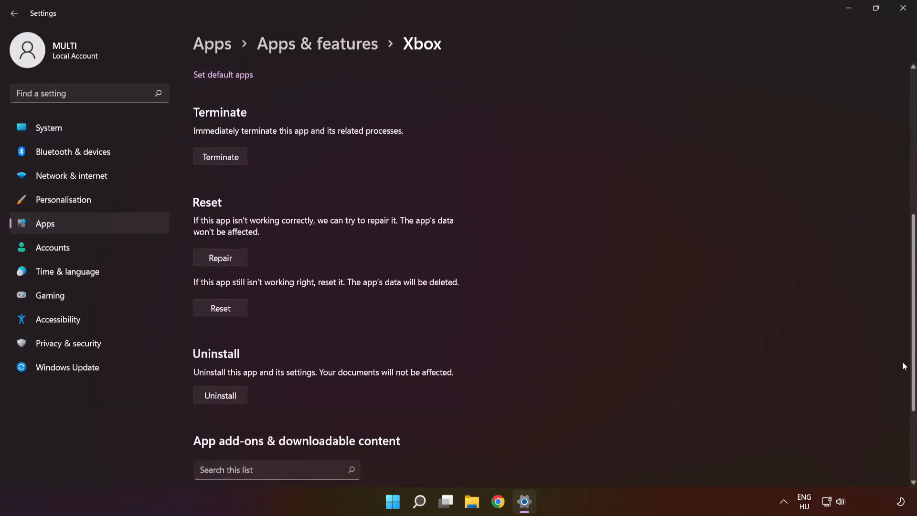
pyautogui.click(212, 257)
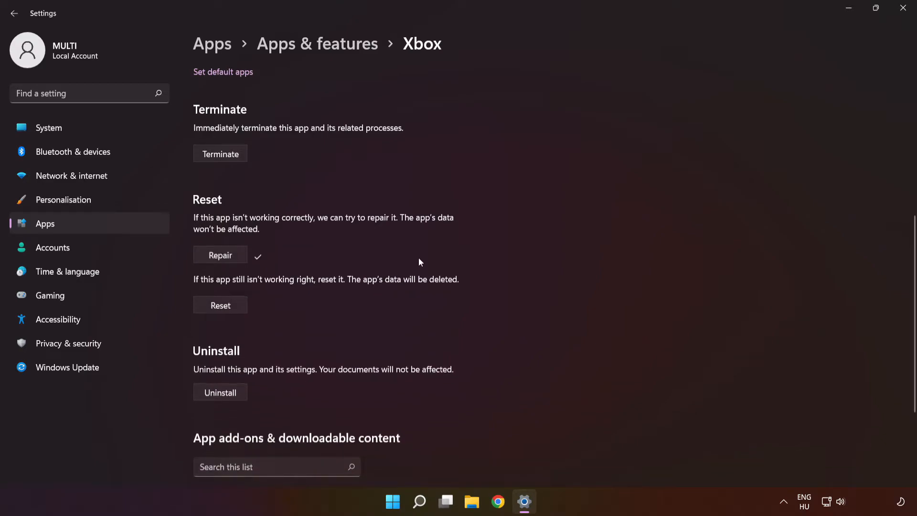
pyautogui.click(224, 307)
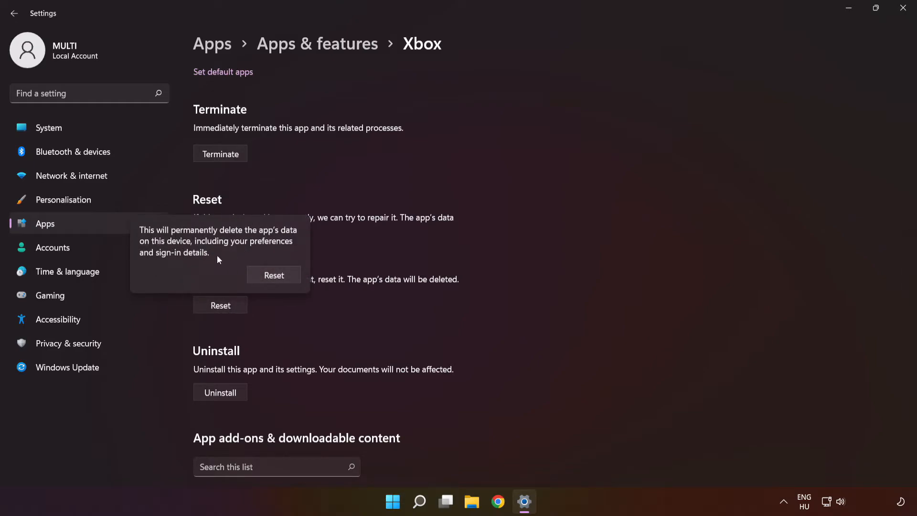
pyautogui.click(277, 277)
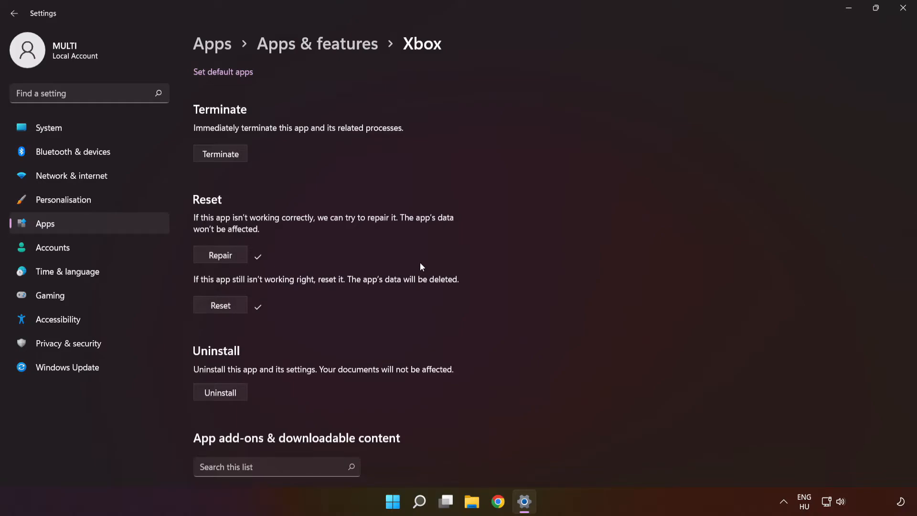
pyautogui.click(903, 9)
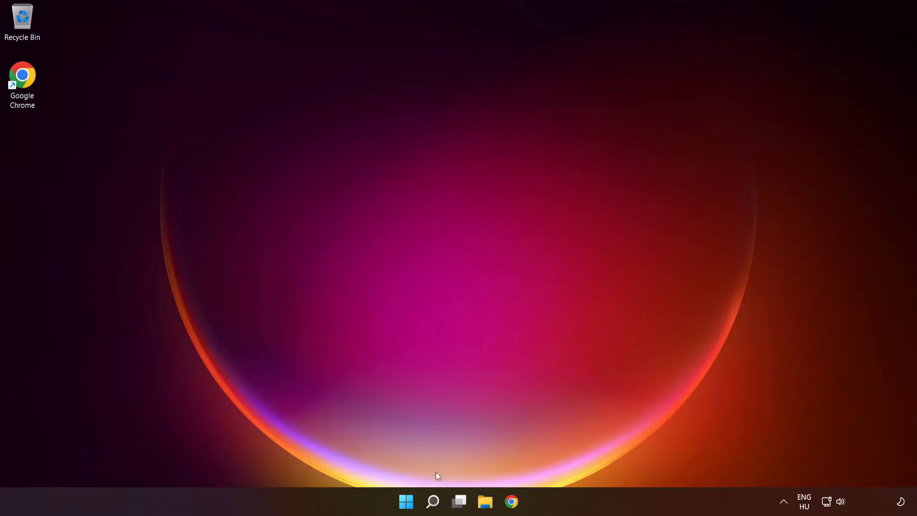
# Search Windows for "wsreset" and run the command to reset the Microsoft Store cache
pyautogui.click(433, 502)
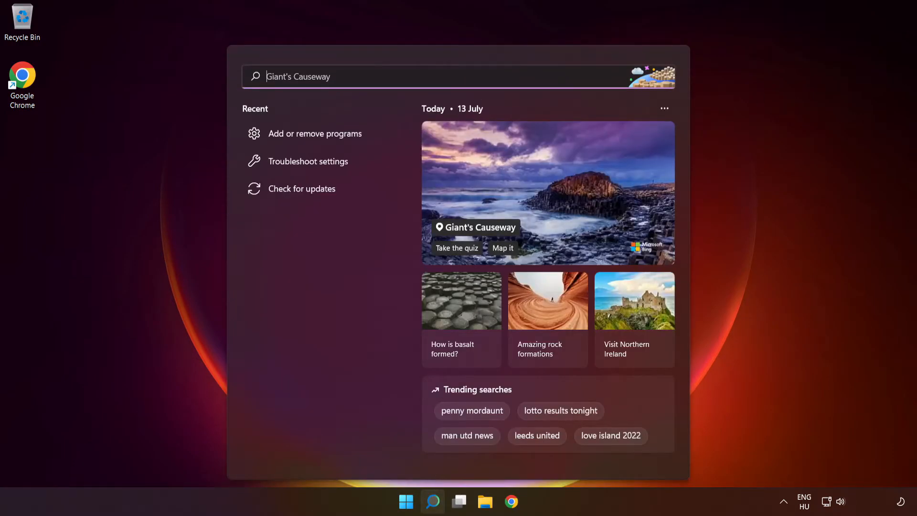
pyautogui.write('wsreset')
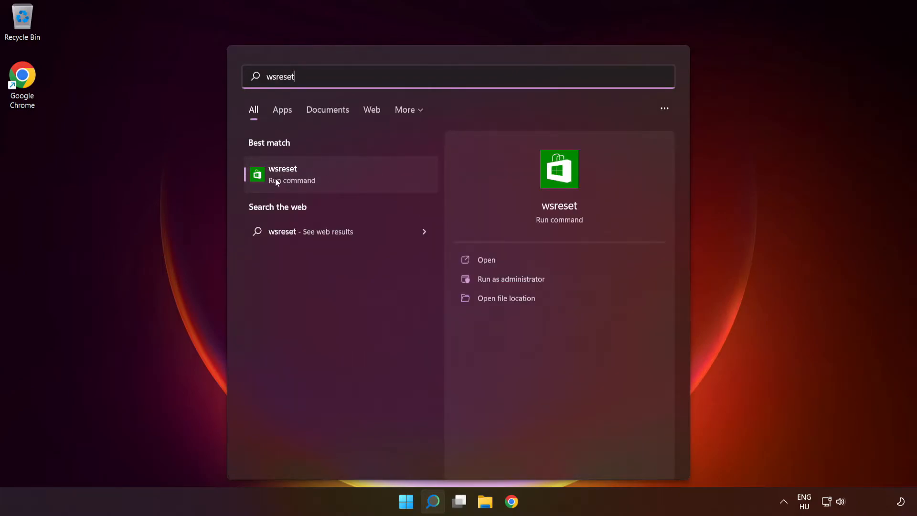
pyautogui.click(342, 182)
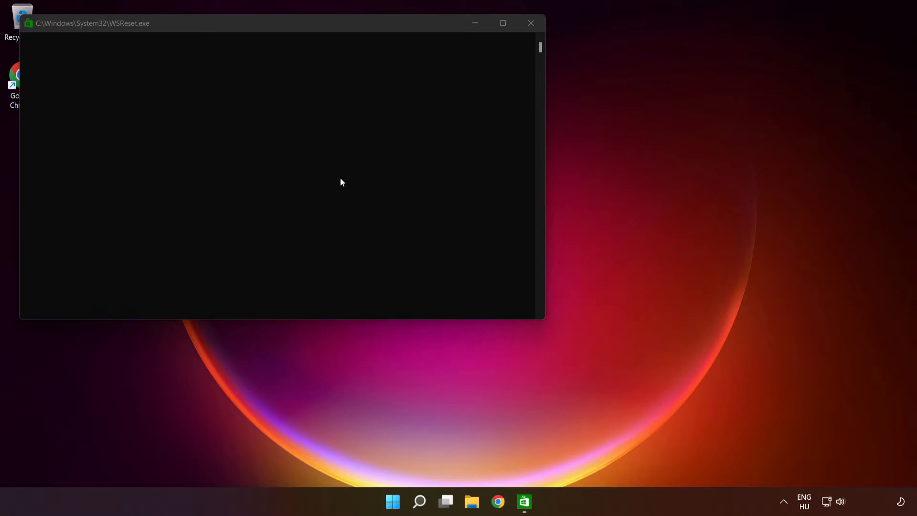
pyautogui.click(410, 26)
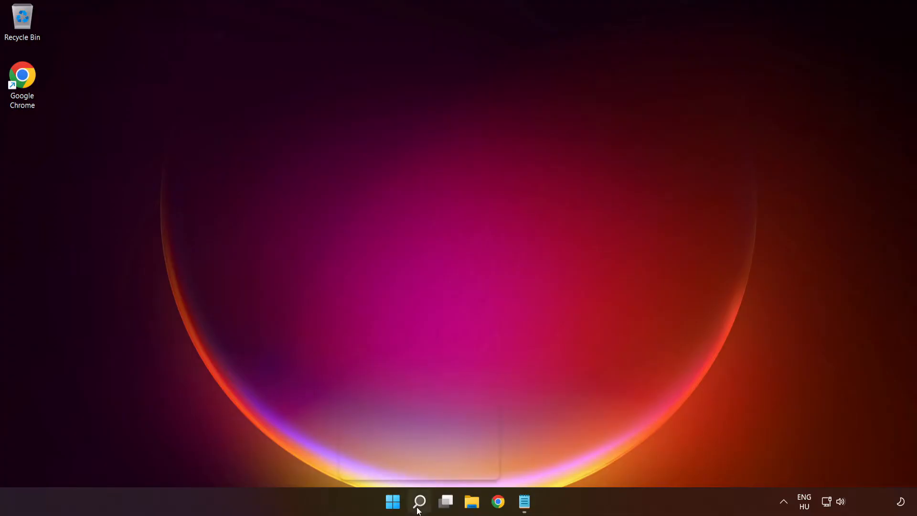
# Search Windows for "services" and open the Services app
pyautogui.click(420, 508)
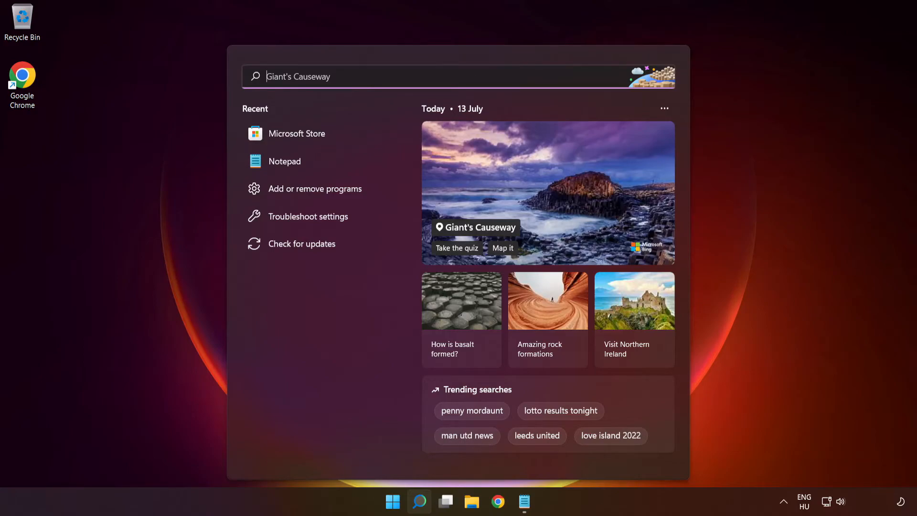
pyautogui.write('services')
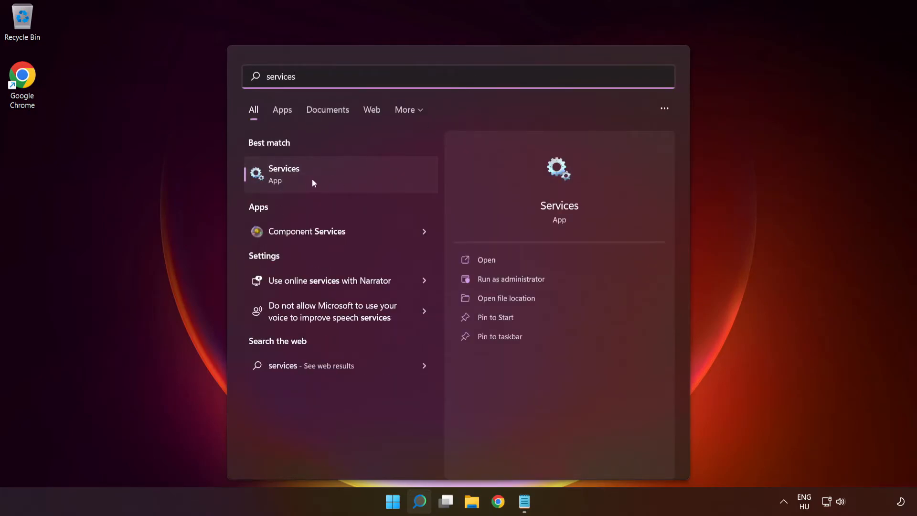
pyautogui.click(352, 175)
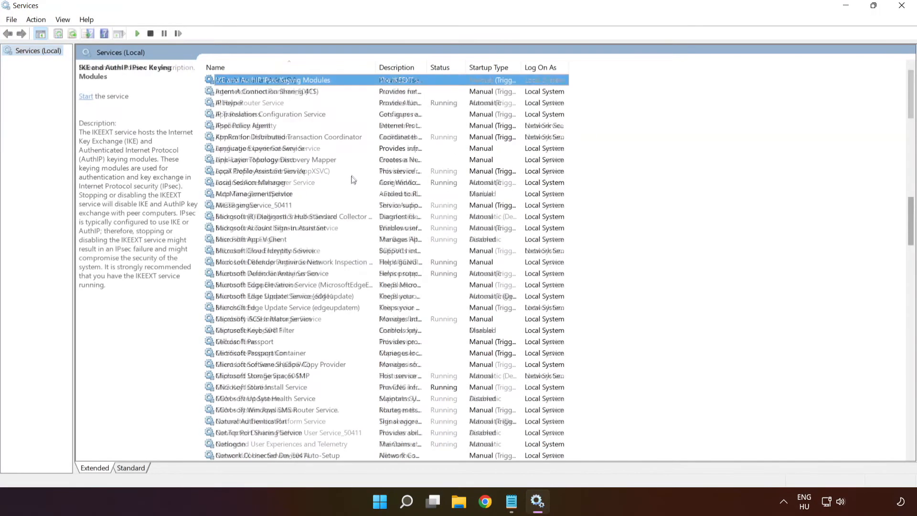
# Set the startup type of the IP Helper service to Automatic and apply it
pyautogui.click(263, 104)
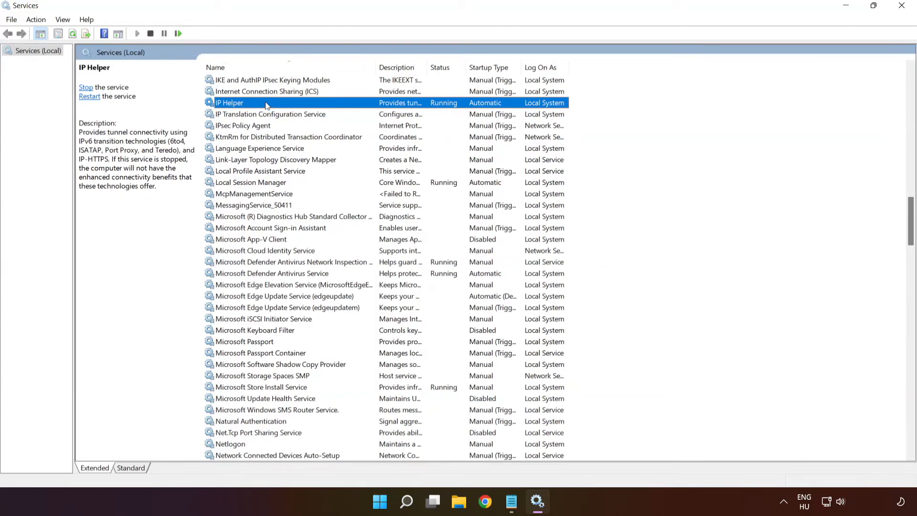
pyautogui.rightClick(267, 105)
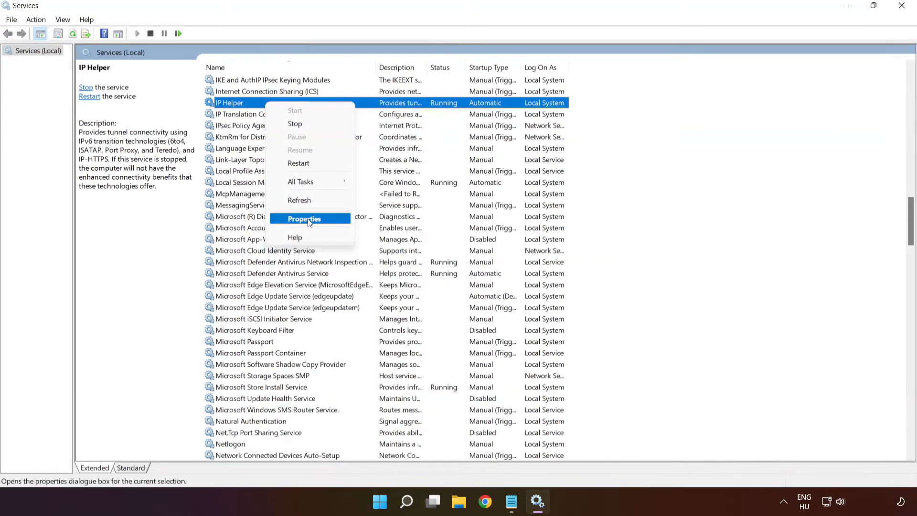
pyautogui.click(301, 220)
pyautogui.click(443, 239)
pyautogui.click(433, 246)
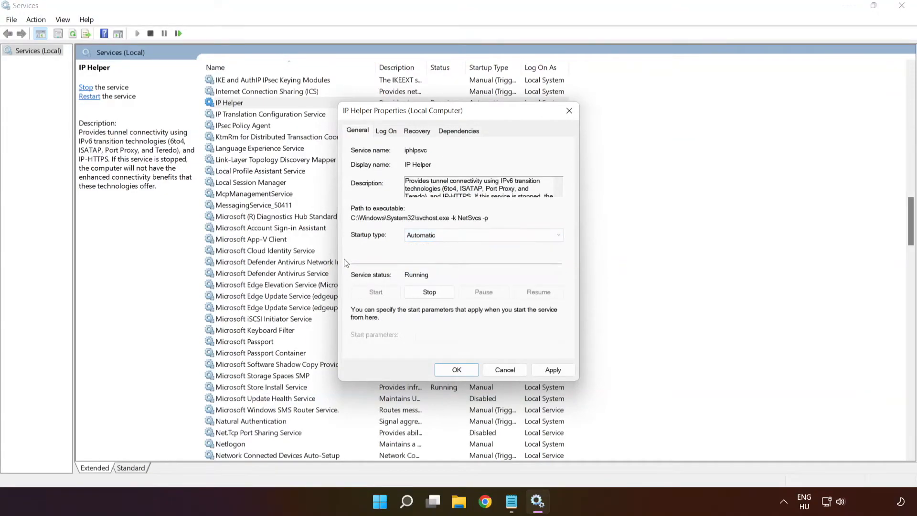
pyautogui.click(554, 371)
pyautogui.click(458, 370)
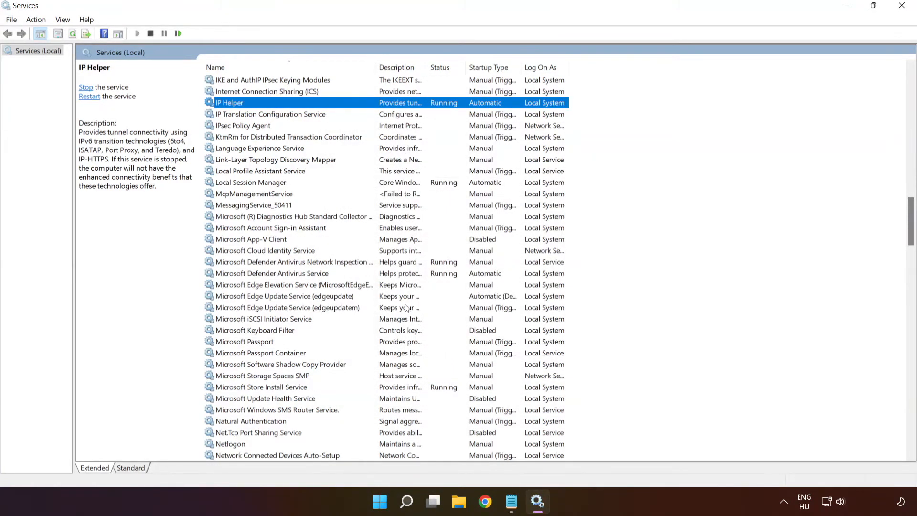
# Set the startup type of Xbox Accessory Management Service to Automatic and start the service
pyautogui.press('x')
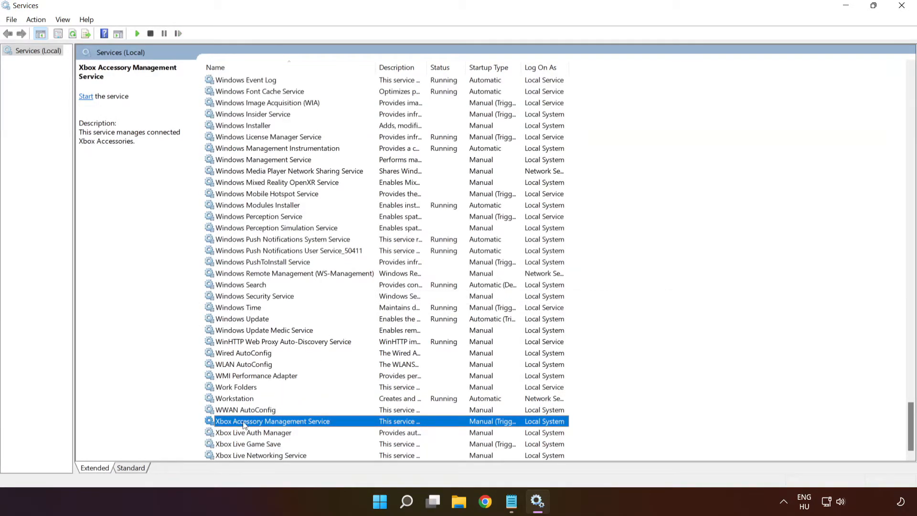
pyautogui.rightClick(270, 425)
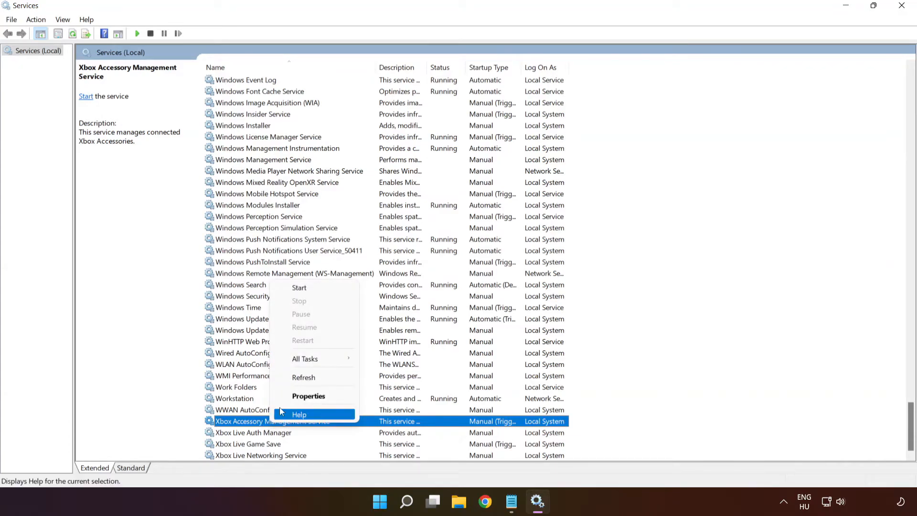
pyautogui.click(295, 403)
pyautogui.click(425, 238)
pyautogui.click(425, 251)
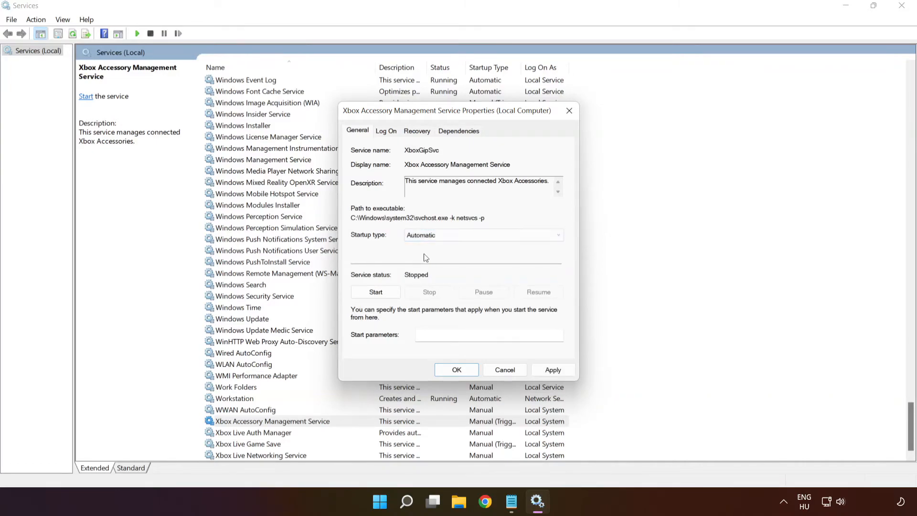
pyautogui.click(554, 371)
pyautogui.click(375, 293)
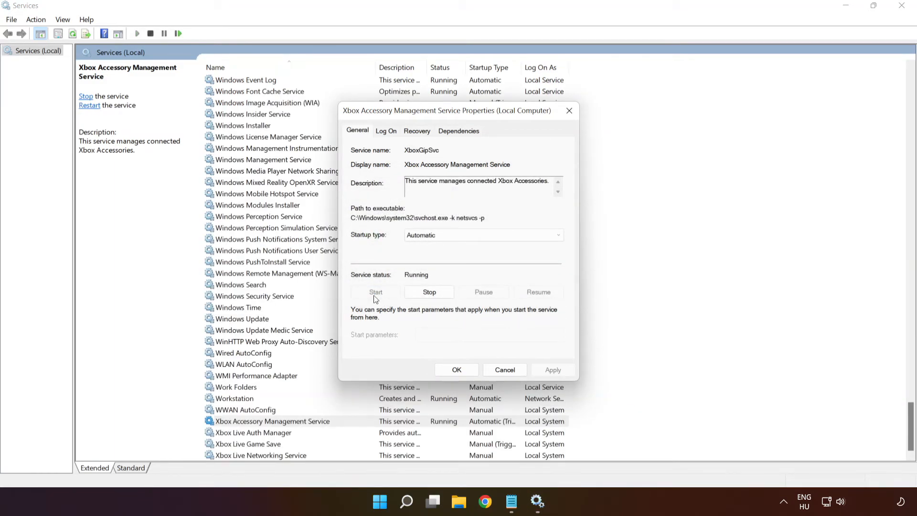
pyautogui.click(457, 370)
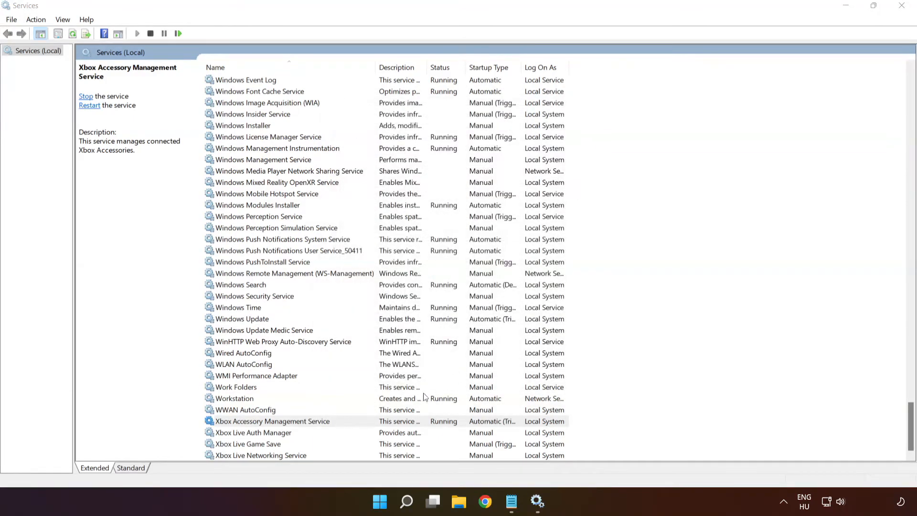
# Set the startup type of the Xbox Live Auth Manager service to Automatic and start the service
pyautogui.click(302, 434)
pyautogui.rightClick(325, 436)
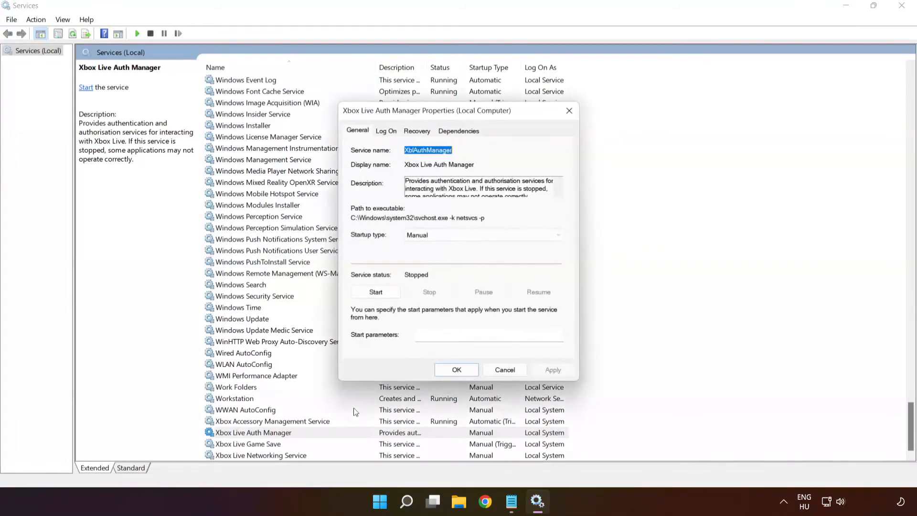
pyautogui.click(450, 235)
pyautogui.click(445, 257)
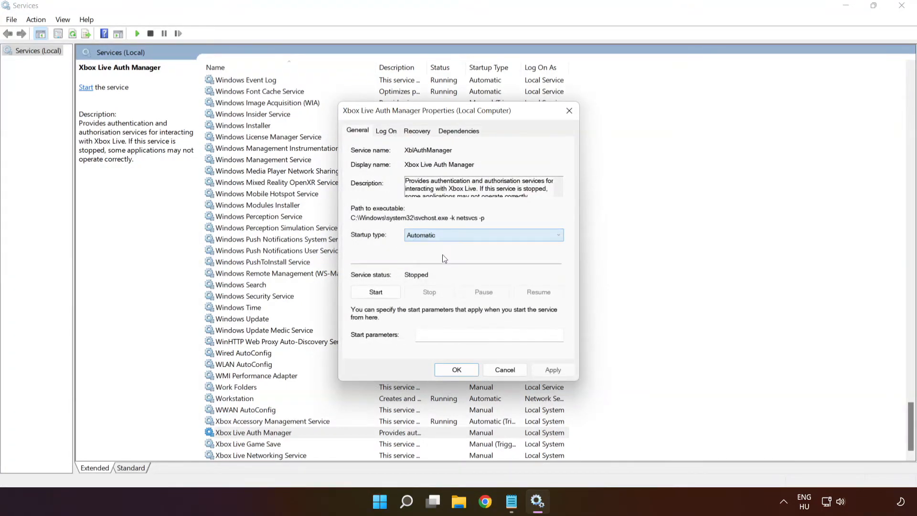
pyautogui.click(553, 369)
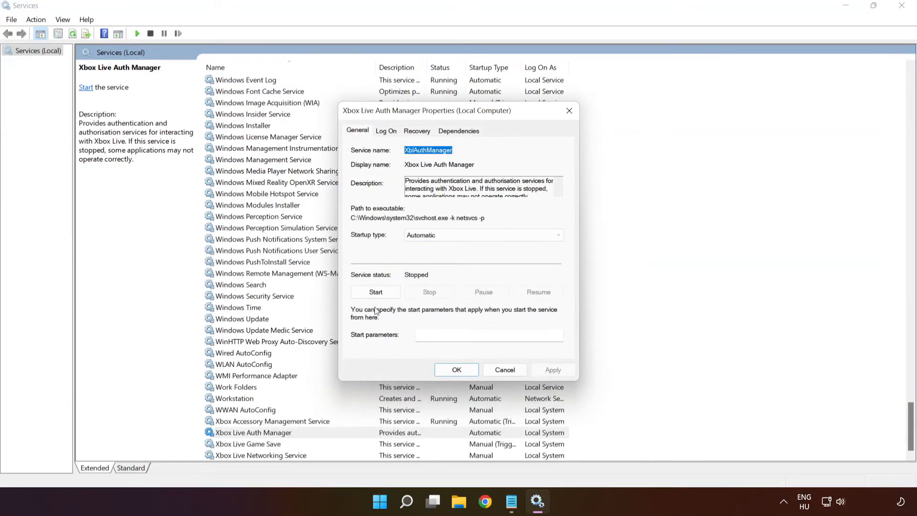
pyautogui.click(376, 295)
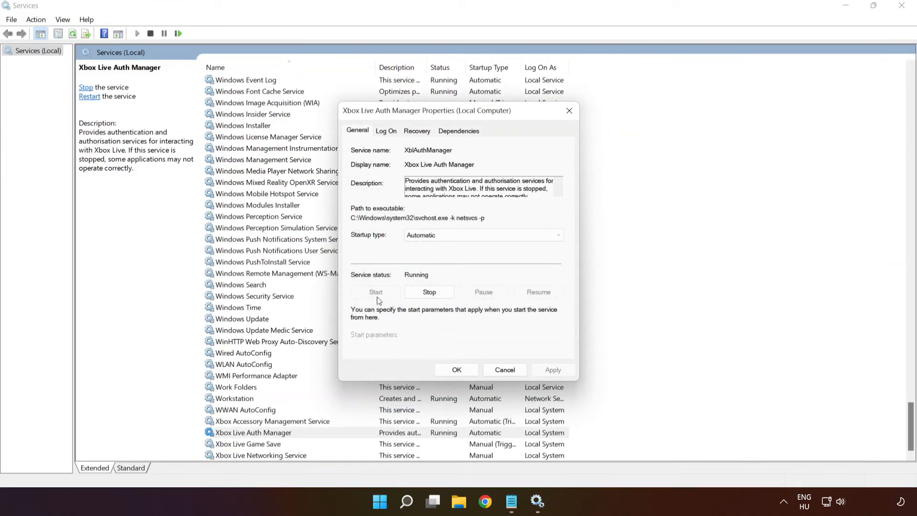
pyautogui.click(456, 370)
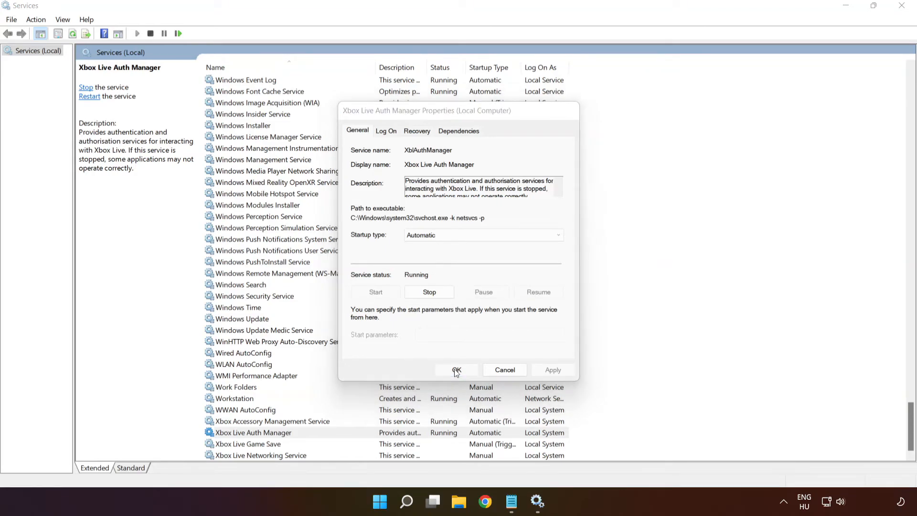
# Set the startup type of the Xbox Live Game Save service to Automatic and start the service
pyautogui.click(267, 446)
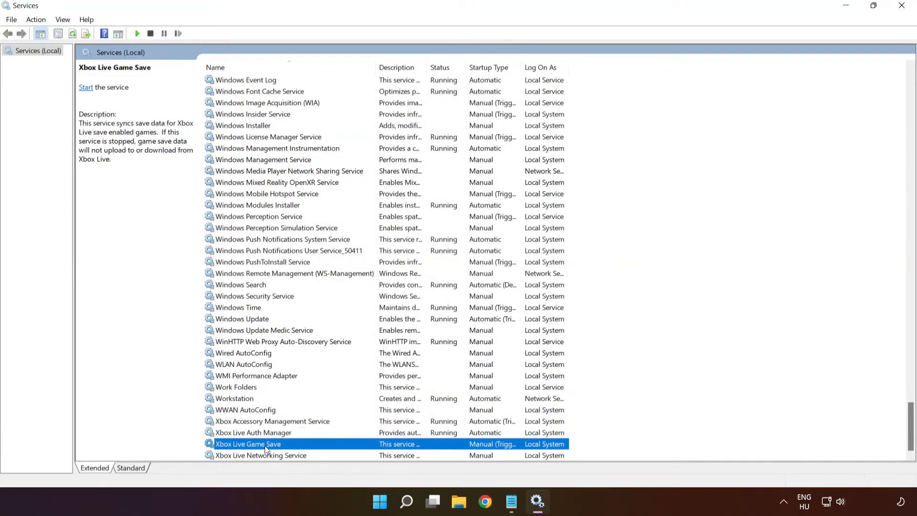
pyautogui.rightClick(312, 447)
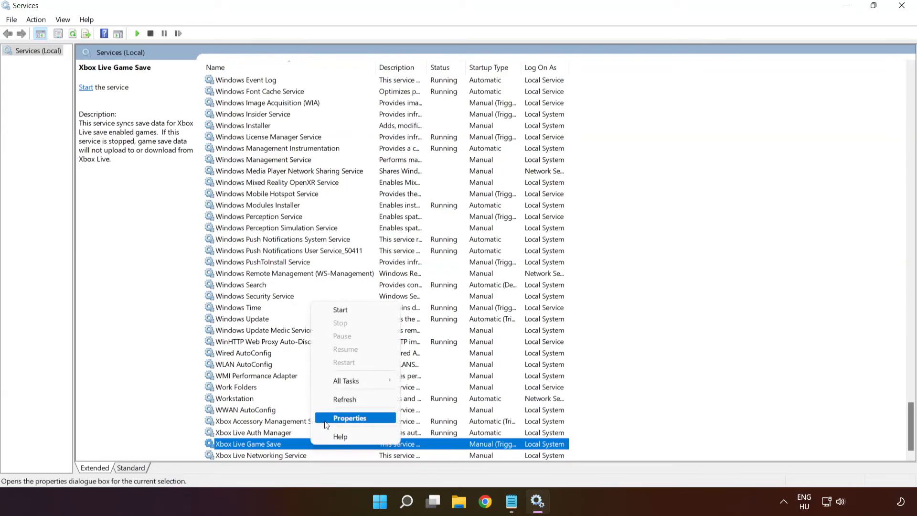
pyautogui.click(344, 424)
pyautogui.click(427, 236)
pyautogui.click(427, 257)
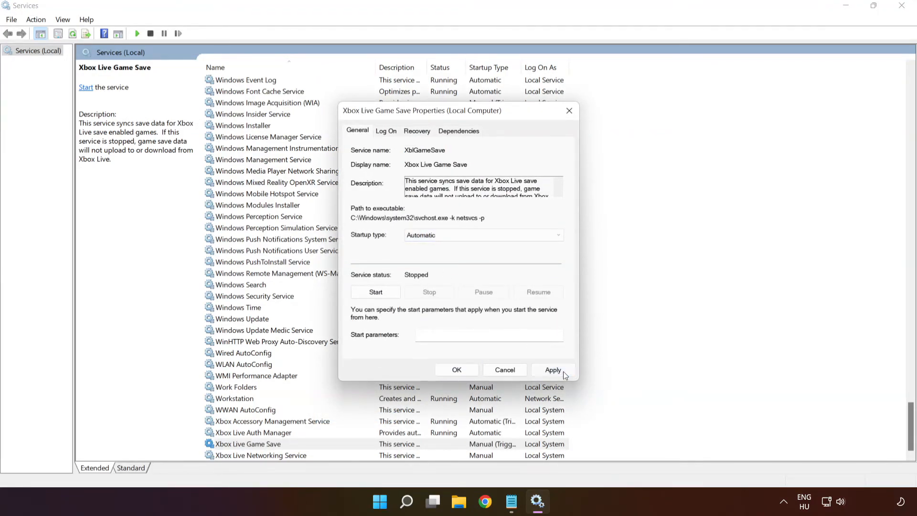
pyautogui.click(559, 370)
pyautogui.click(384, 292)
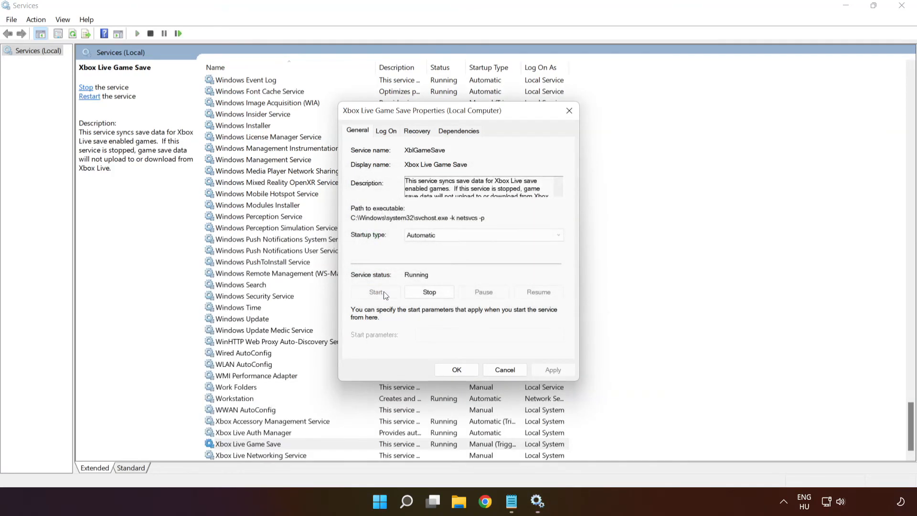
pyautogui.click(458, 371)
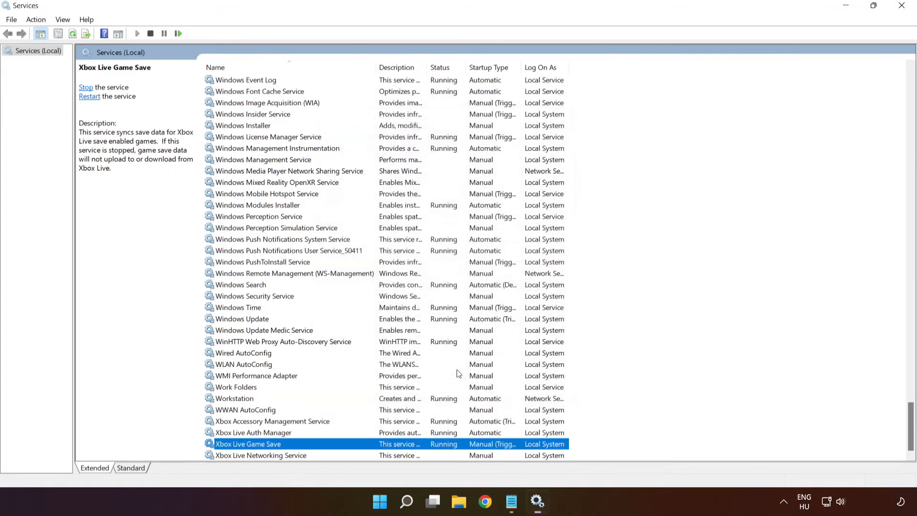
# Set the startup type of the Xbox Live Networking Service to Automatic and start the service
pyautogui.click(342, 455)
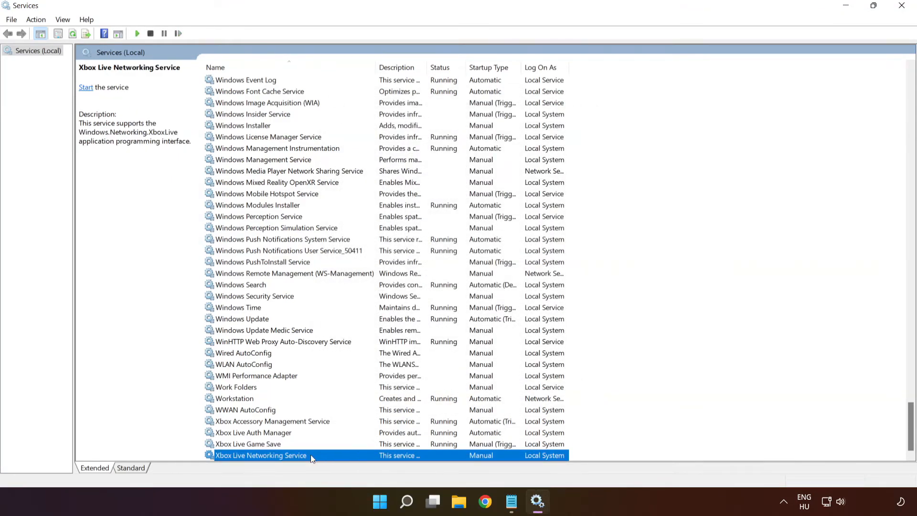
pyautogui.rightClick(330, 457)
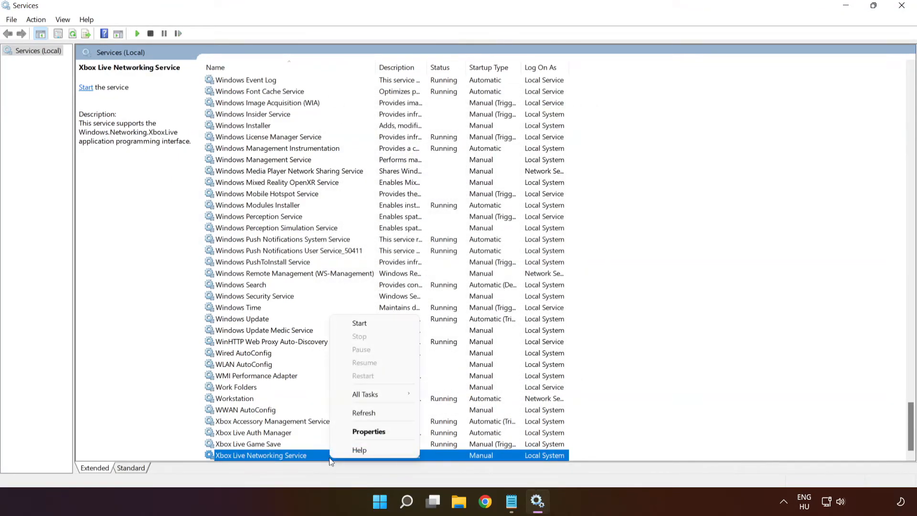
pyautogui.click(373, 432)
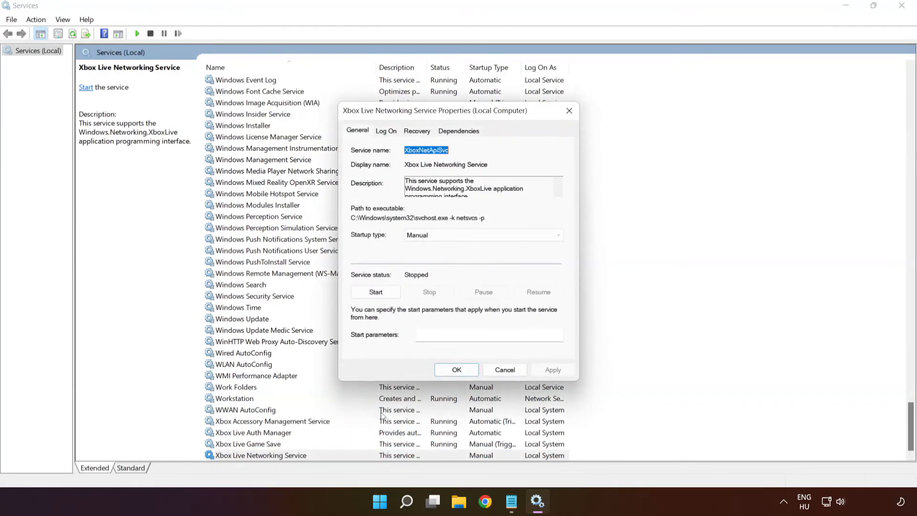
pyautogui.click(439, 235)
pyautogui.click(449, 253)
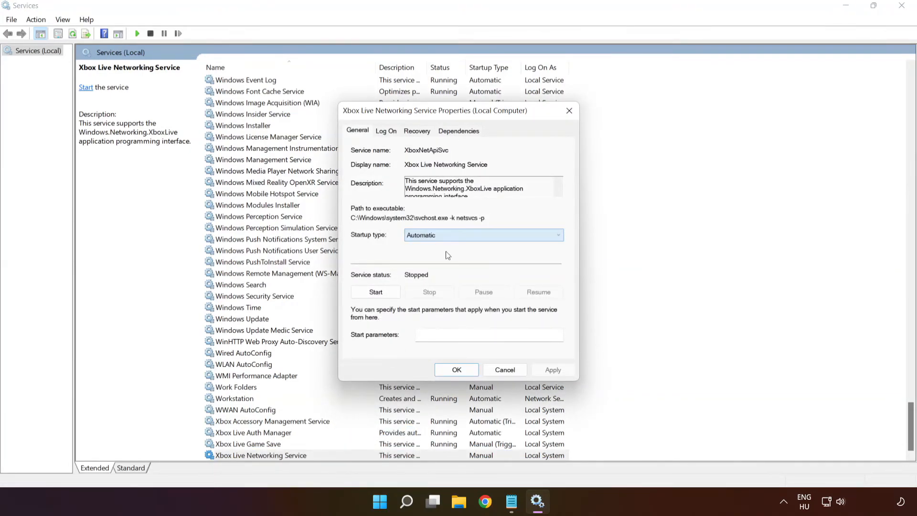
pyautogui.click(560, 372)
pyautogui.click(376, 292)
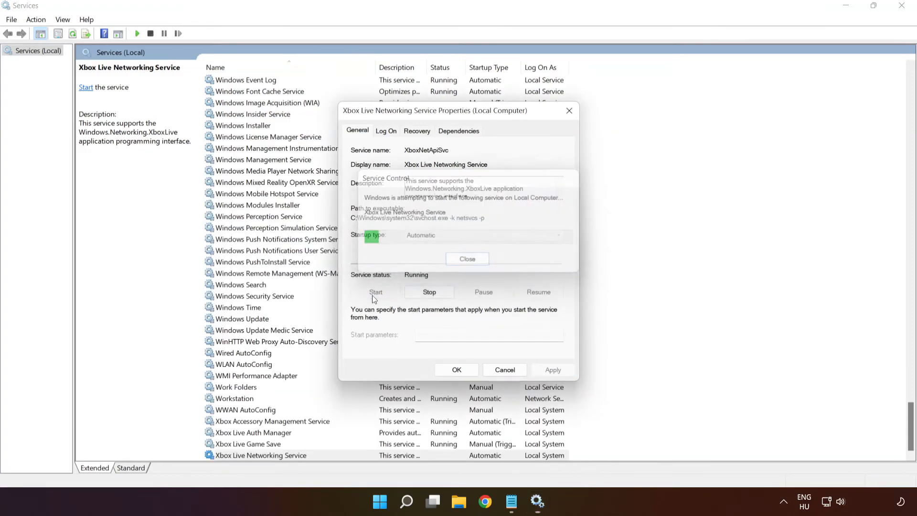
pyautogui.click(447, 371)
# Set the startup type of the Microsoft Store Install Service to Automatic and apply it
pyautogui.press('m')
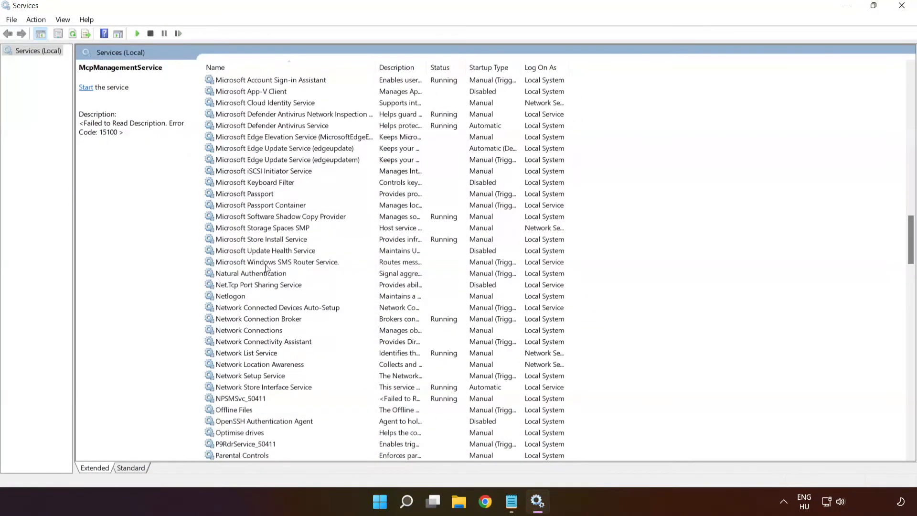
pyautogui.click(268, 241)
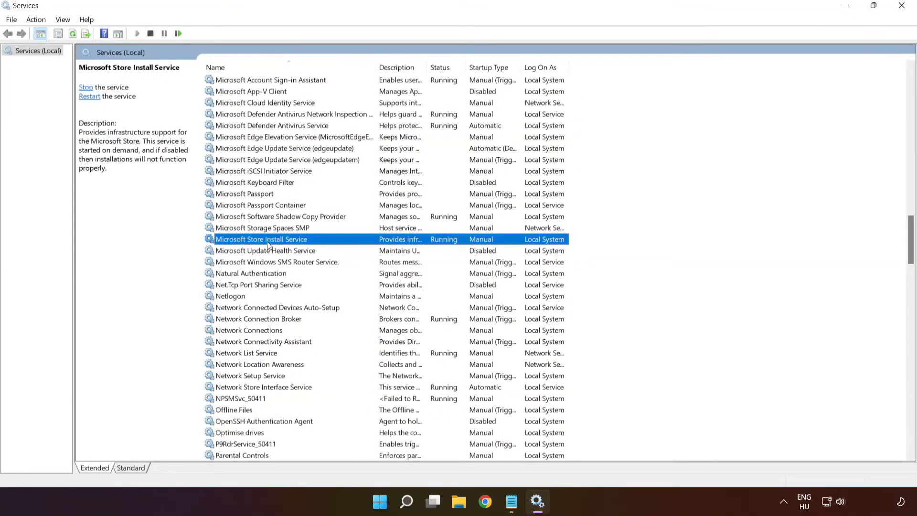
pyautogui.rightClick(350, 239)
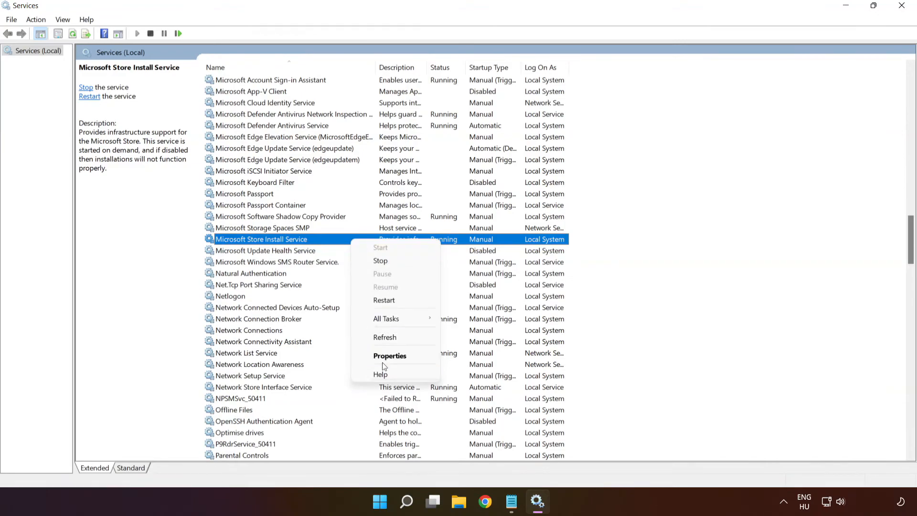
pyautogui.click(415, 359)
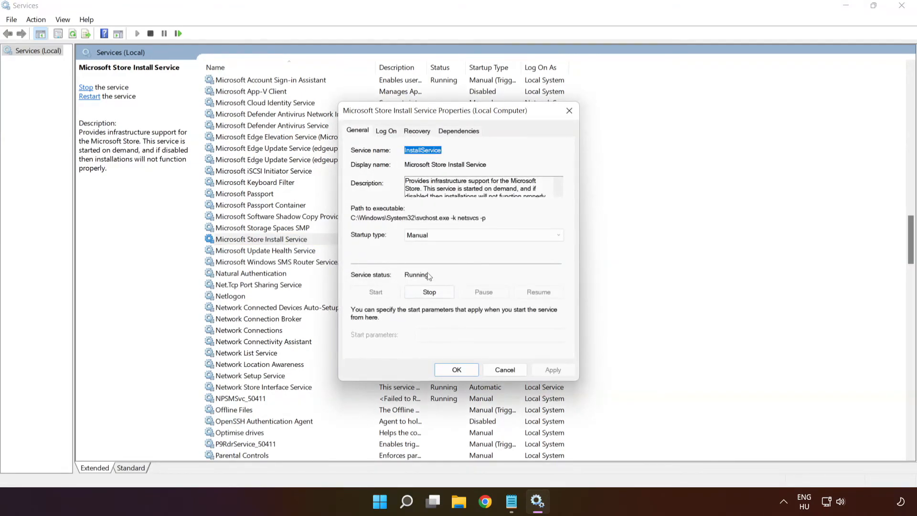
pyautogui.click(445, 235)
pyautogui.click(440, 254)
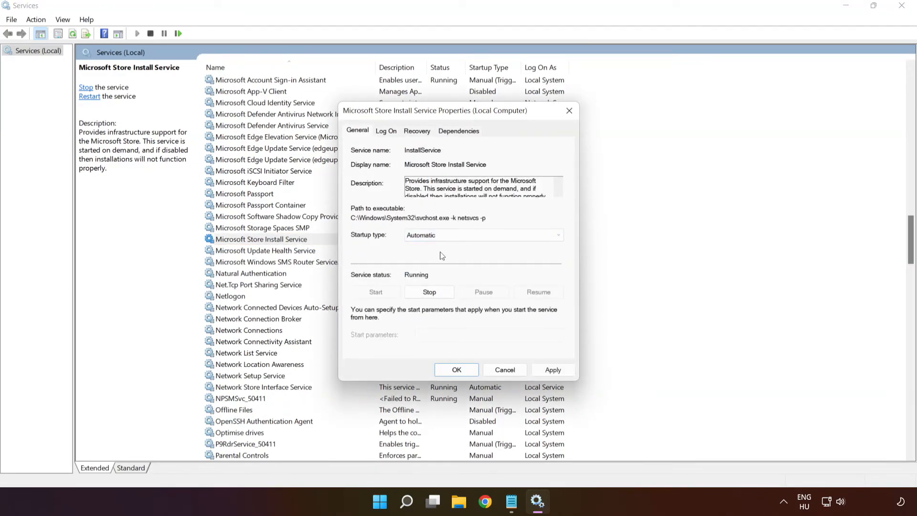
pyautogui.click(549, 370)
pyautogui.click(456, 371)
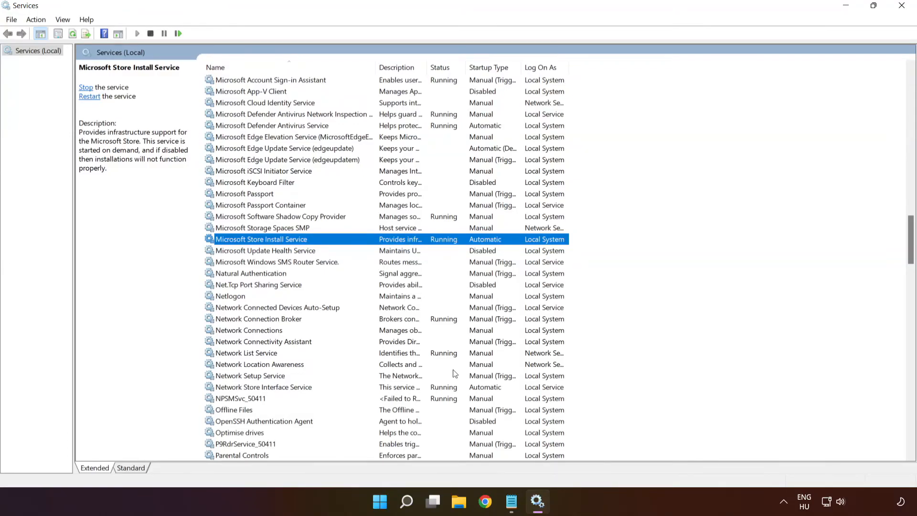
# Set the startup type of the Background Intelligent Transfer Service to Automatic and apply it
pyautogui.press('b')
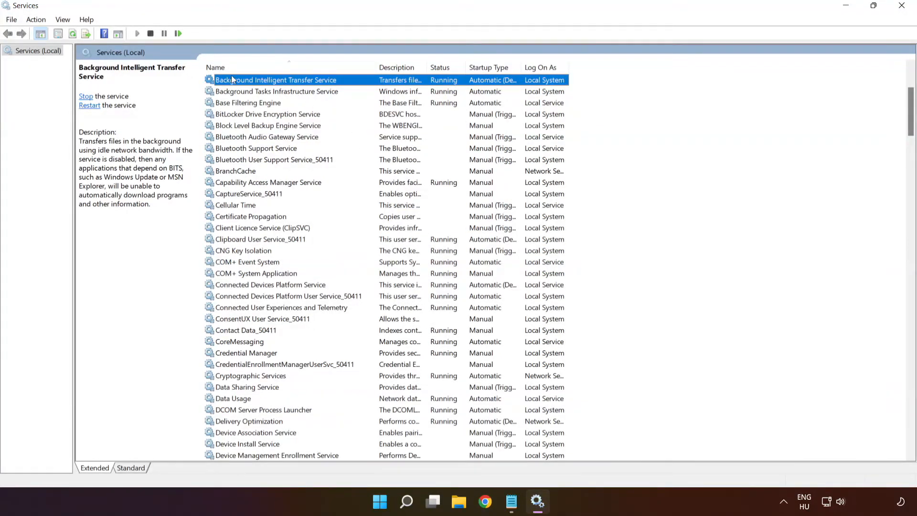
pyautogui.scroll(2, 294, 91)
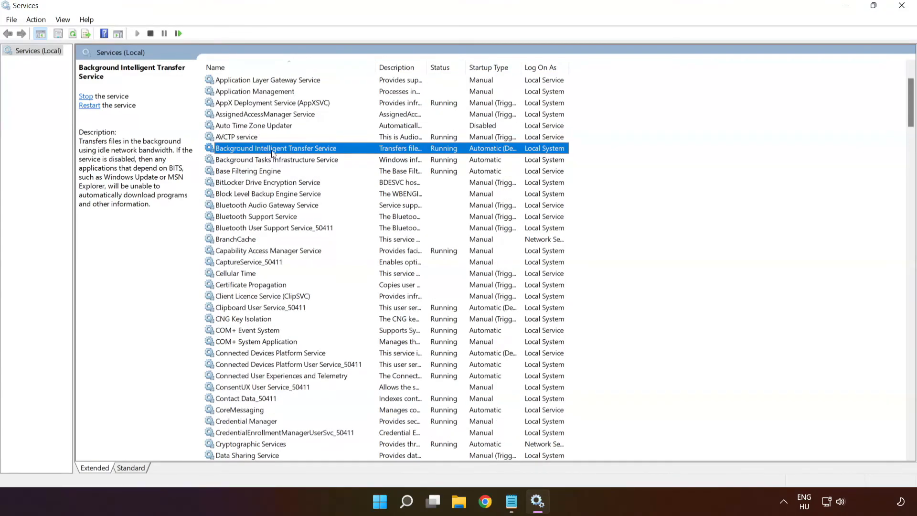
pyautogui.rightClick(362, 151)
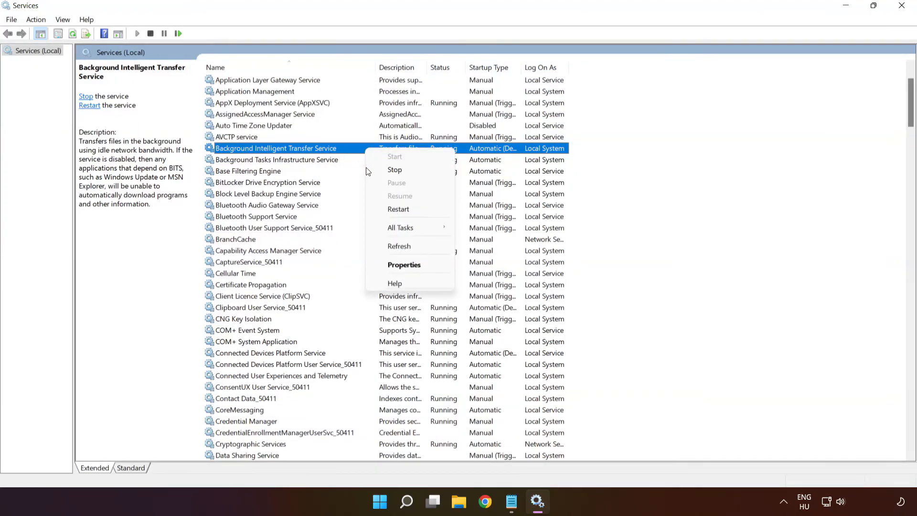
pyautogui.click(417, 266)
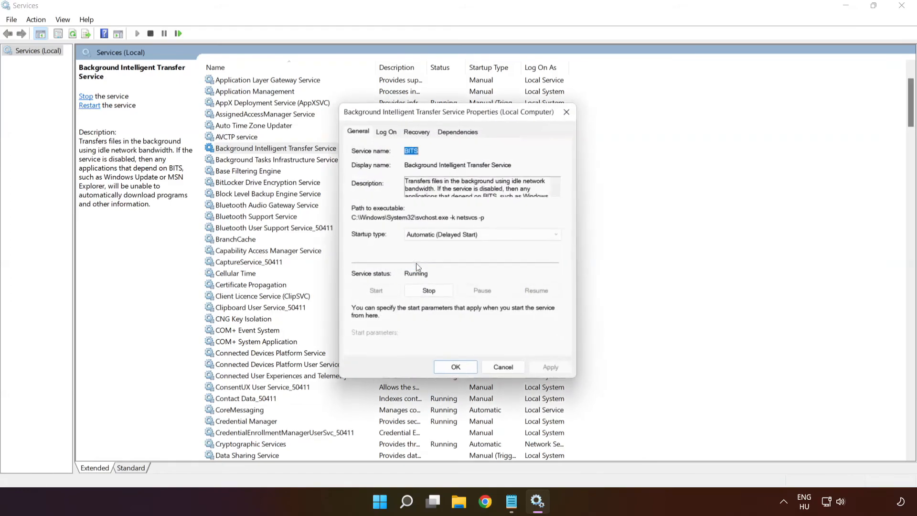
pyautogui.click(430, 236)
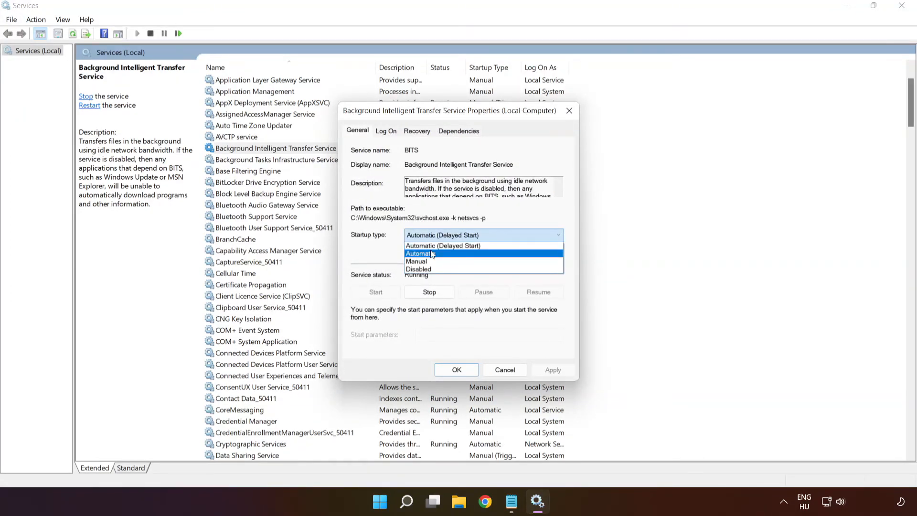
pyautogui.click(444, 253)
pyautogui.click(557, 370)
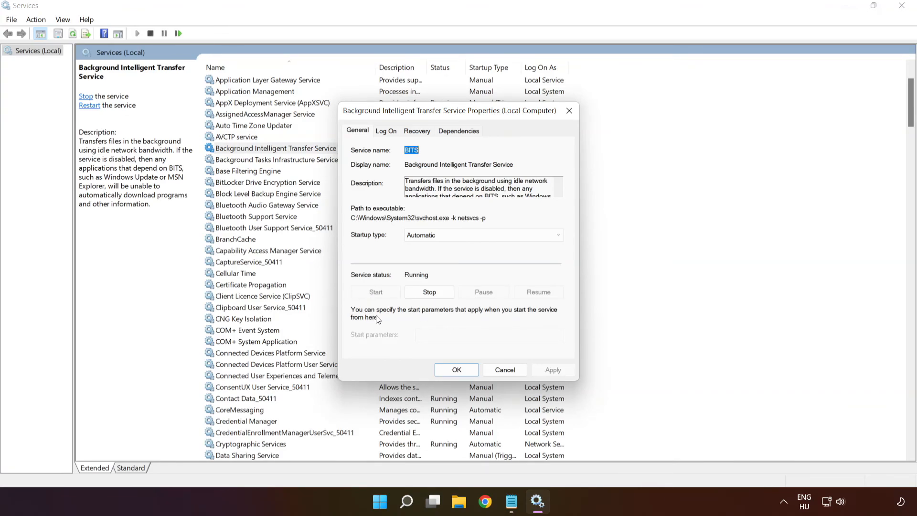
pyautogui.click(463, 373)
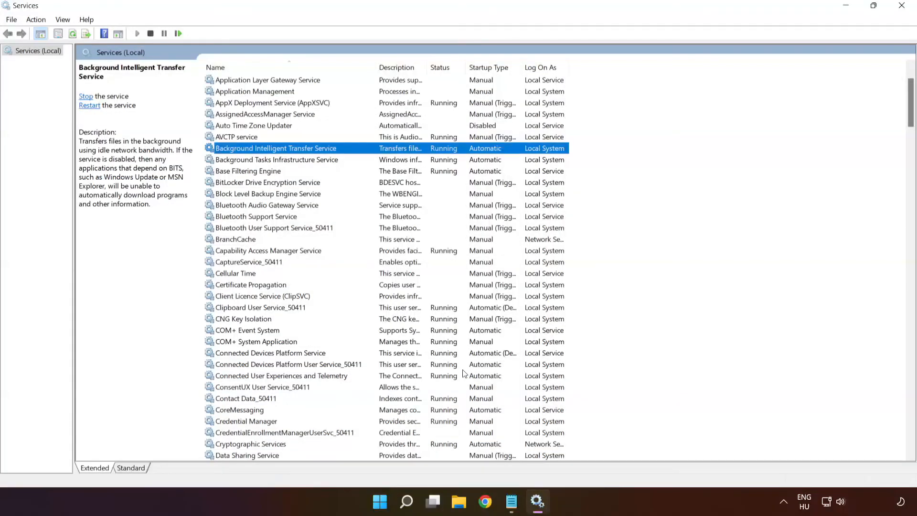
# Close the Services window and restart the computer
pyautogui.click(901, 5)
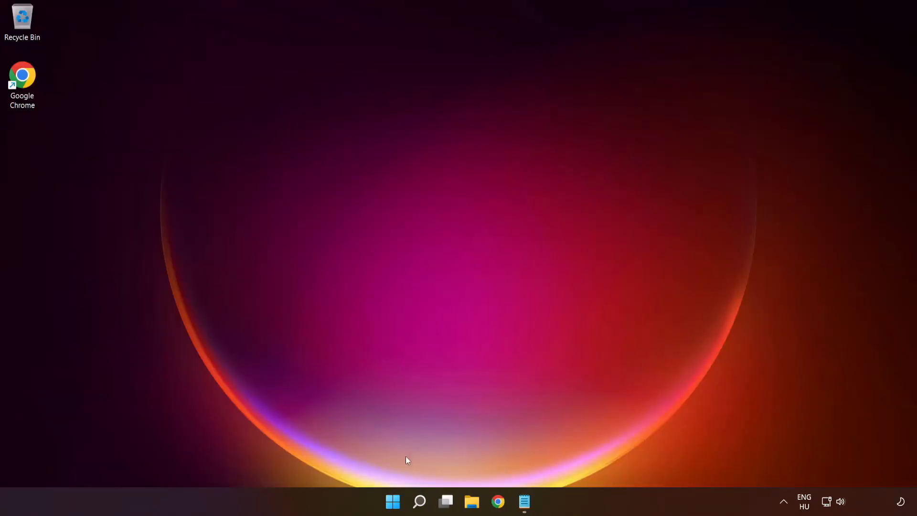
pyautogui.click(393, 505)
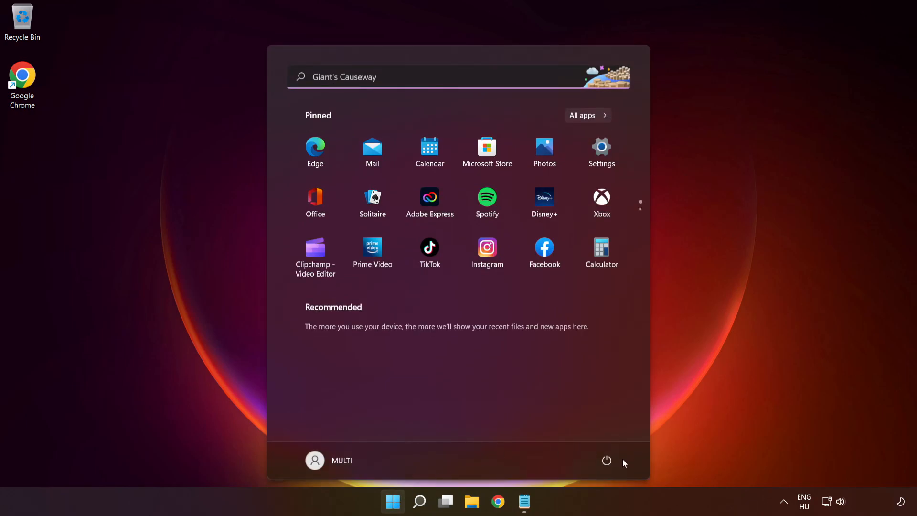
pyautogui.click(607, 460)
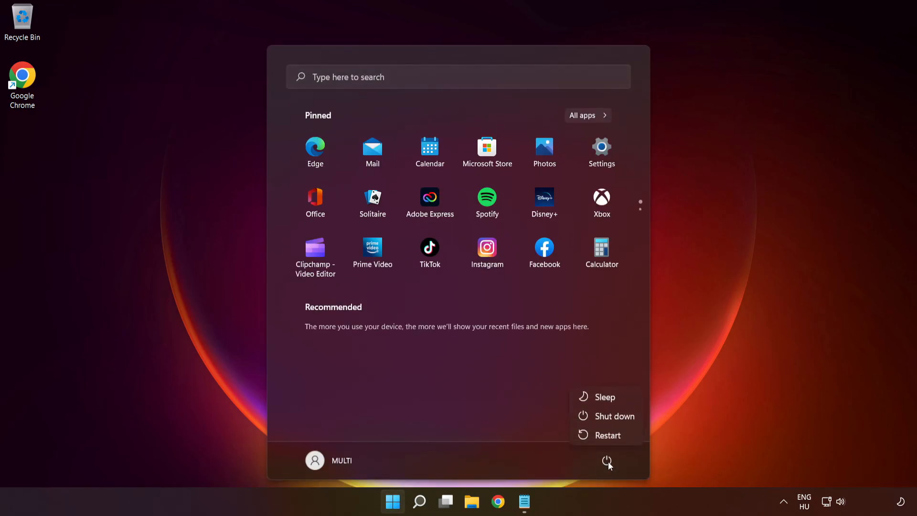
pyautogui.click(609, 435)
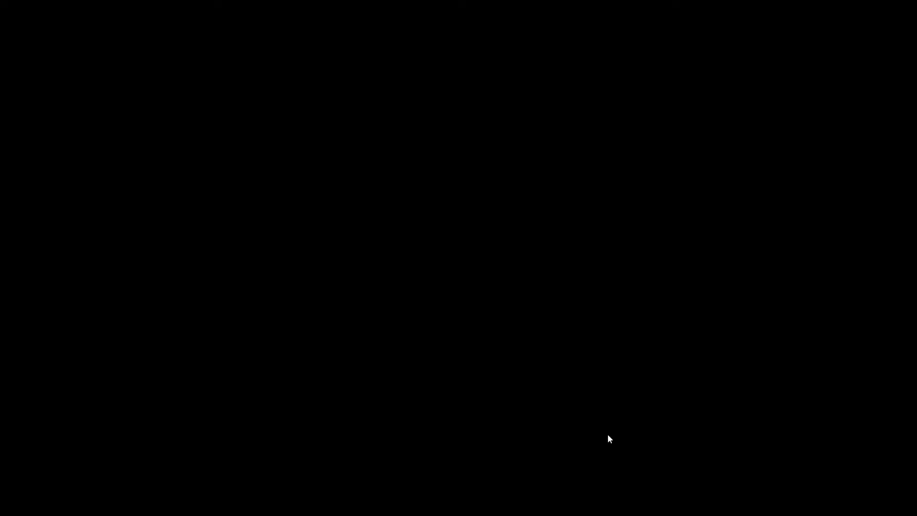